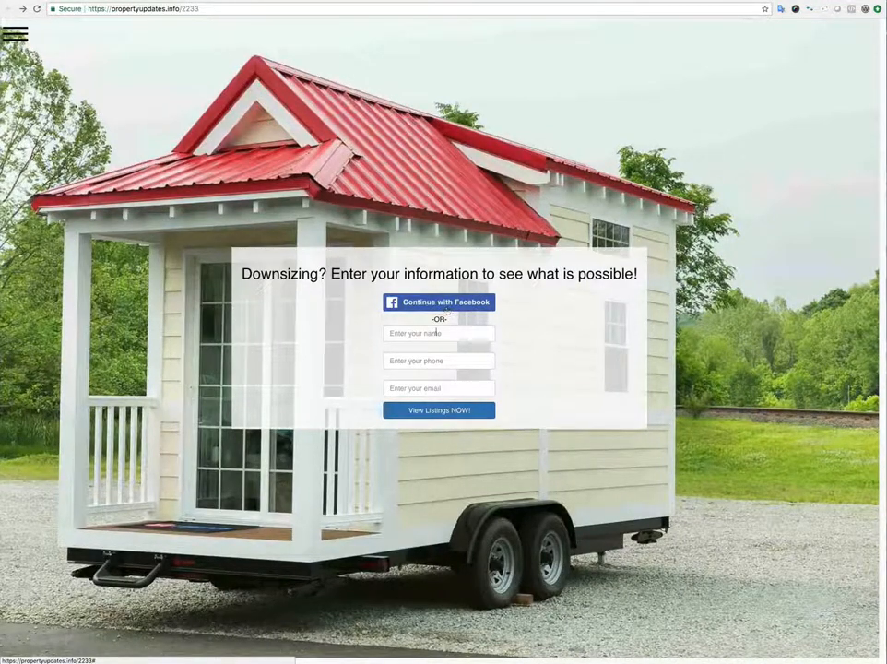
Check the Downsizing form fields, then submit the lead with a Facebook login.
{"action": "left_click", "coordinate": [426, 335]}
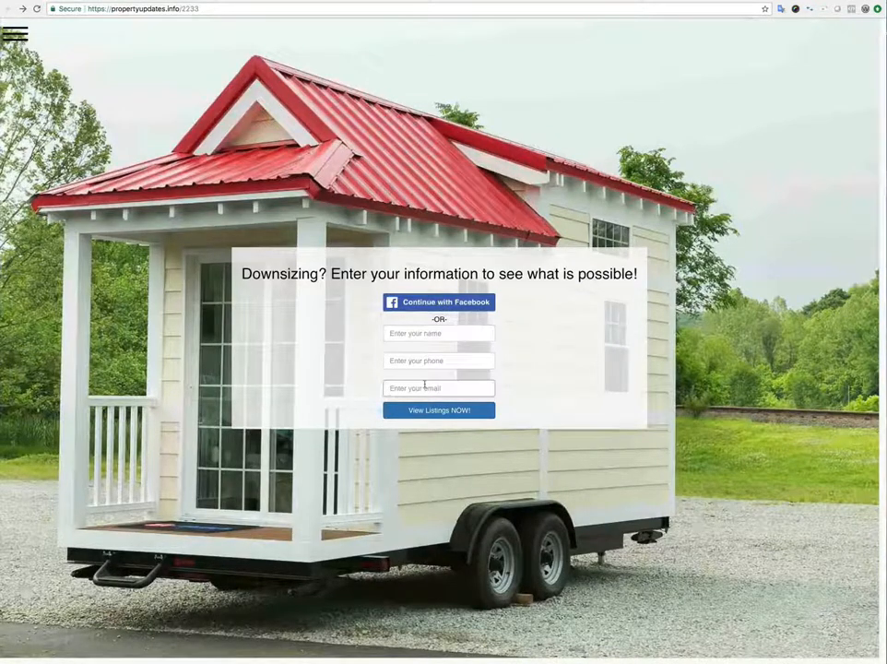
{"action": "left_click", "coordinate": [426, 361]}
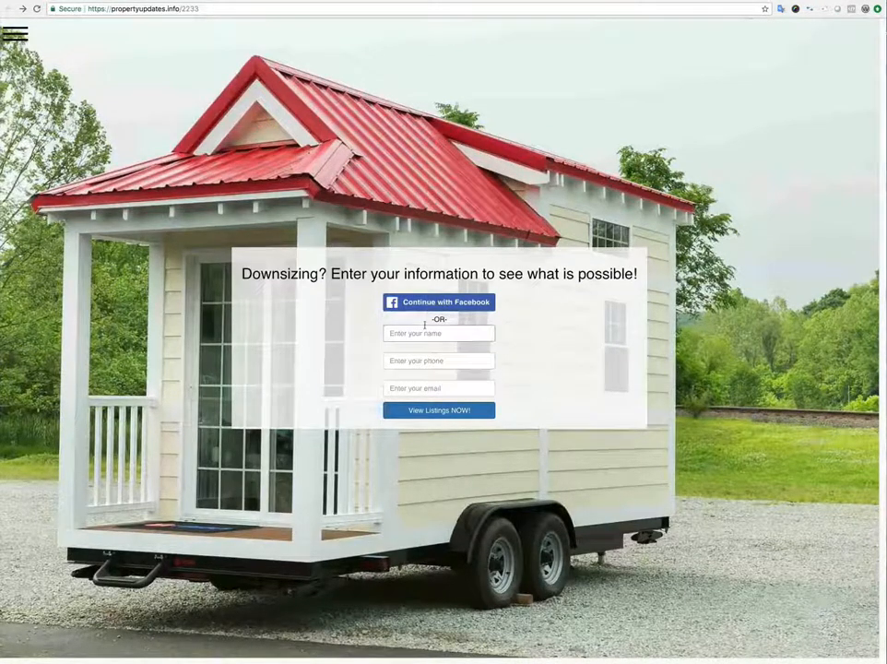
{"action": "left_click", "coordinate": [426, 388]}
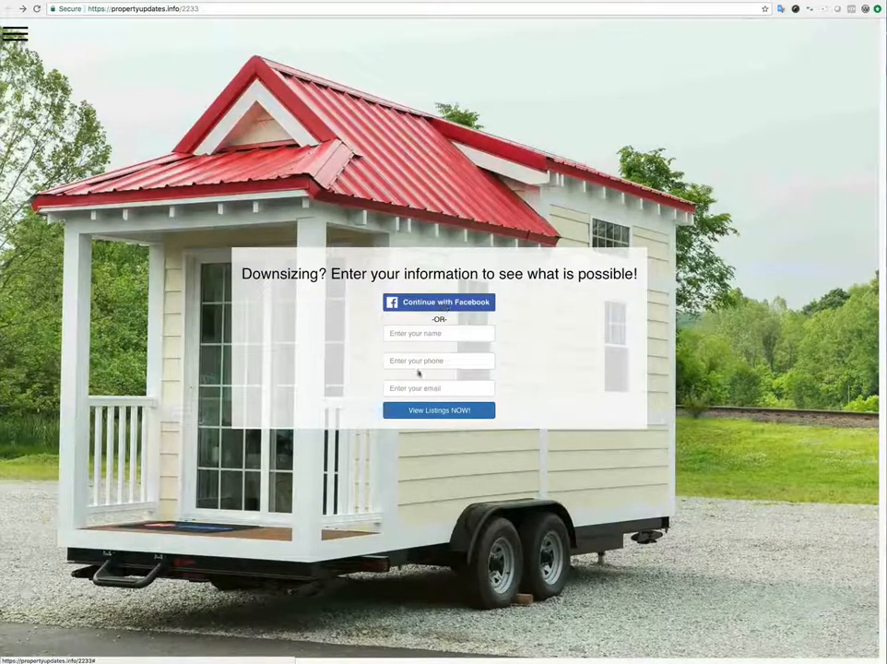
{"action": "left_click", "coordinate": [447, 362]}
{"action": "left_click", "coordinate": [444, 303]}
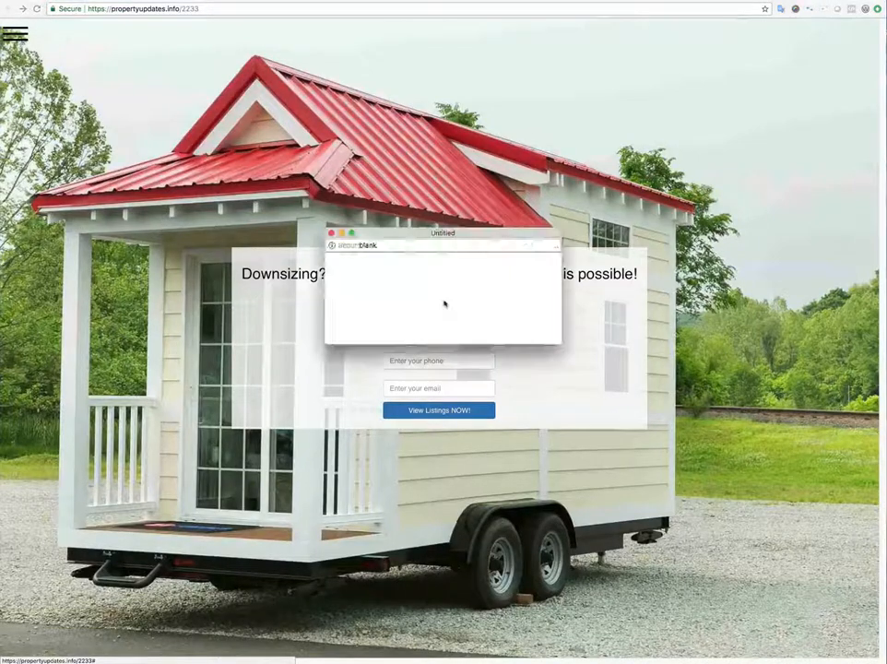
{"action": "left_click", "coordinate": [442, 411]}
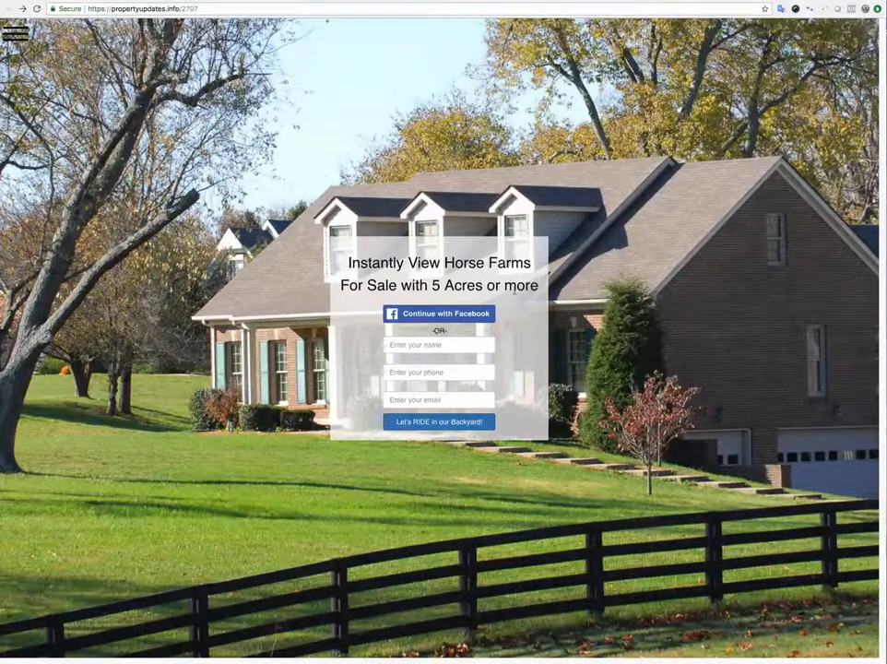
Submit the Horse Farms lead by confirming a Facebook login.
{"action": "left_click", "coordinate": [441, 314]}
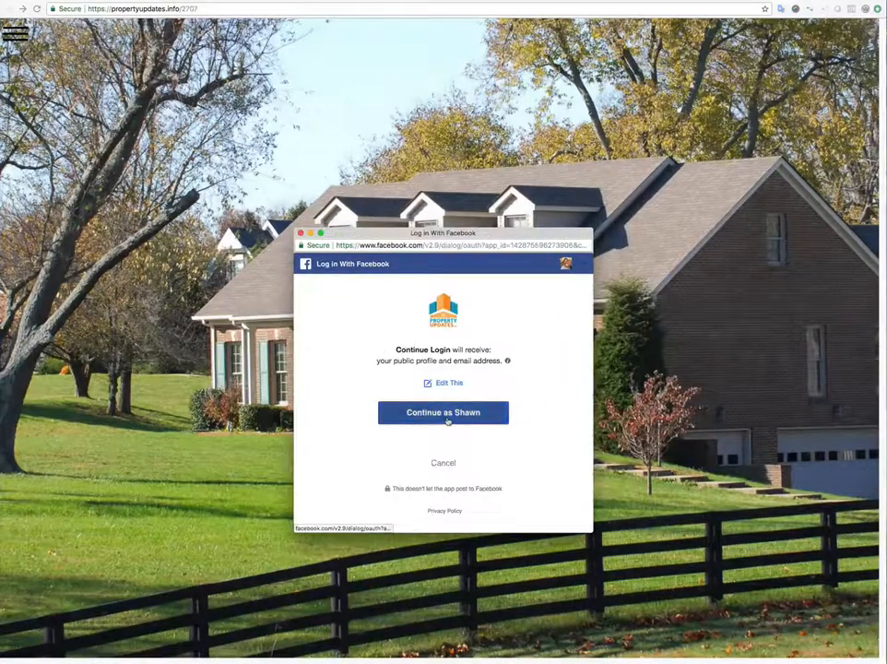
{"action": "left_click", "coordinate": [443, 413]}
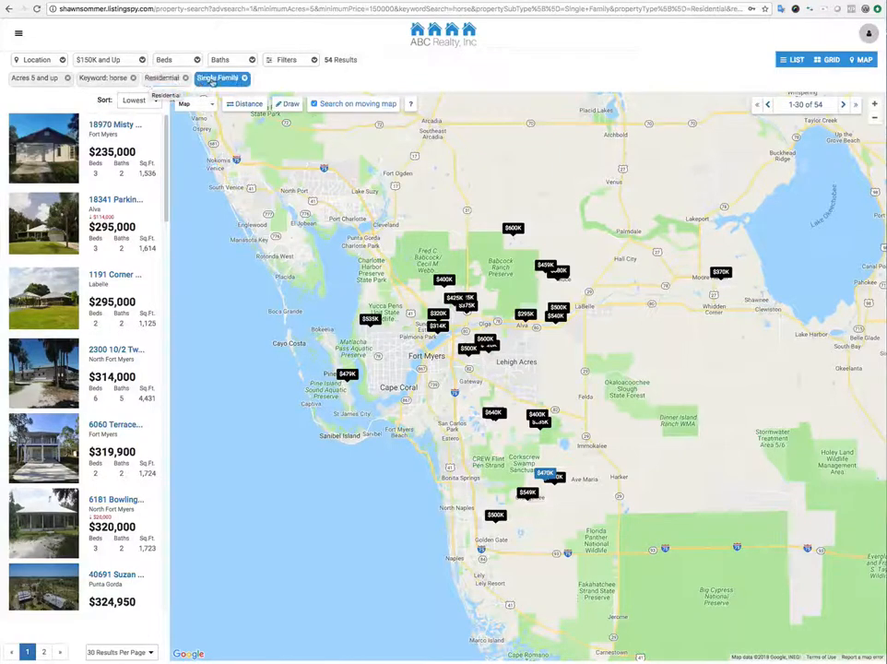
Review the horse-property search filters, then close the filters panel.
{"action": "left_click", "coordinate": [290, 61]}
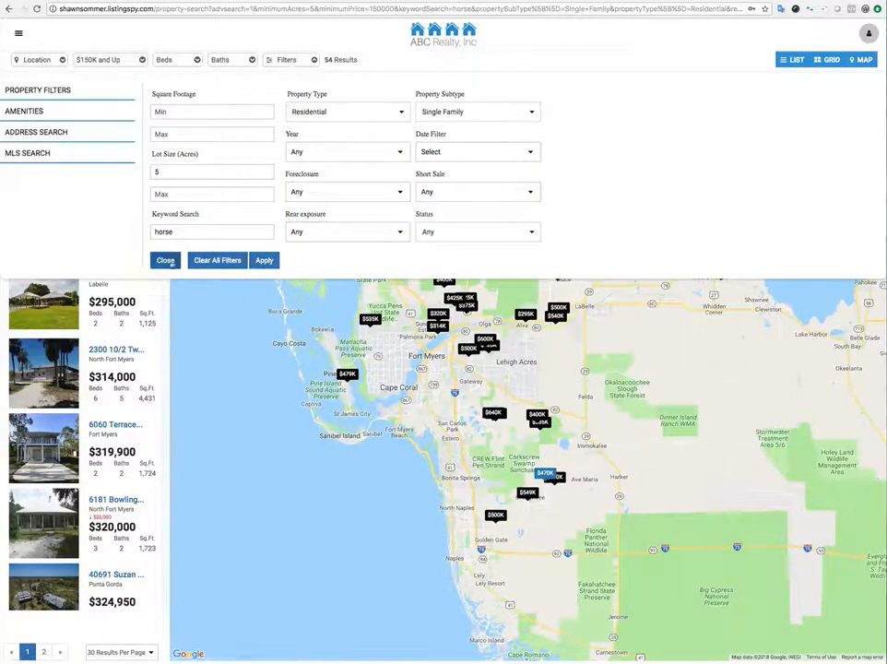
{"action": "left_click", "coordinate": [164, 260]}
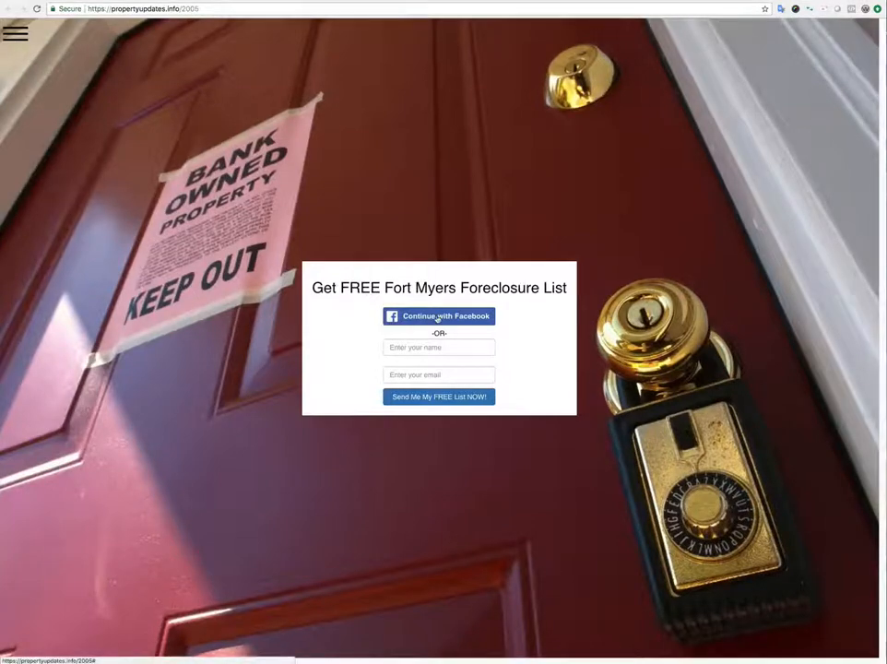
Request the Fort Myers foreclosure list through a confirmed Facebook login.
{"action": "left_click", "coordinate": [438, 316]}
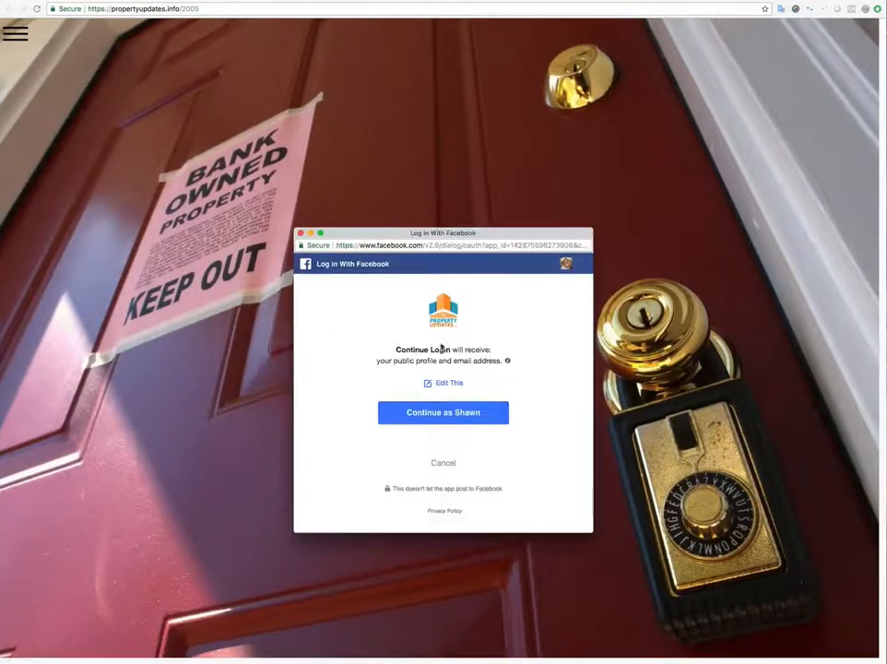
{"action": "left_click", "coordinate": [436, 412]}
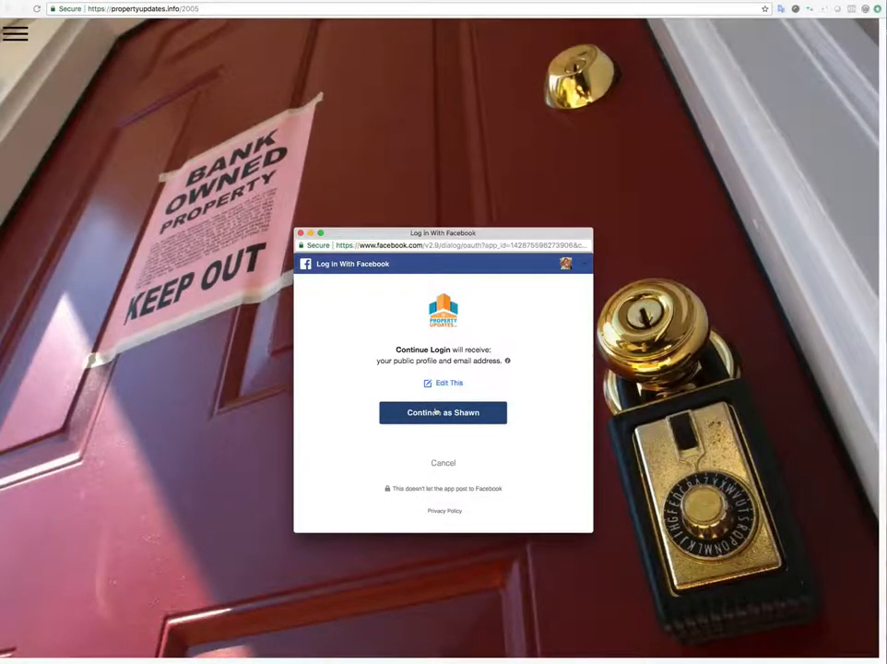
{"action": "left_click", "coordinate": [435, 412]}
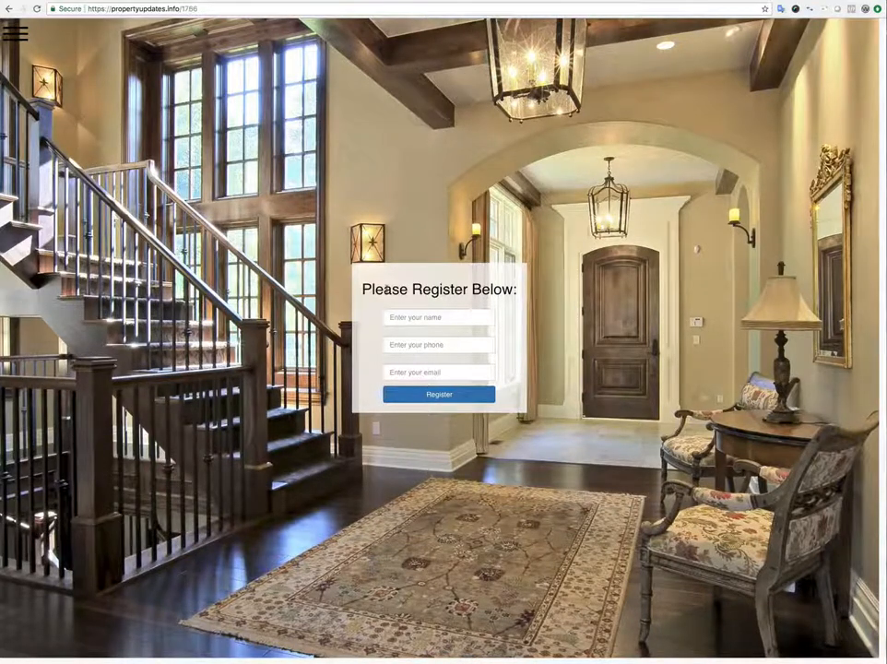
Fill in the registrant's full name, phone number and e-mail address, then submit with Register.
{"action": "left_click", "coordinate": [428, 318]}
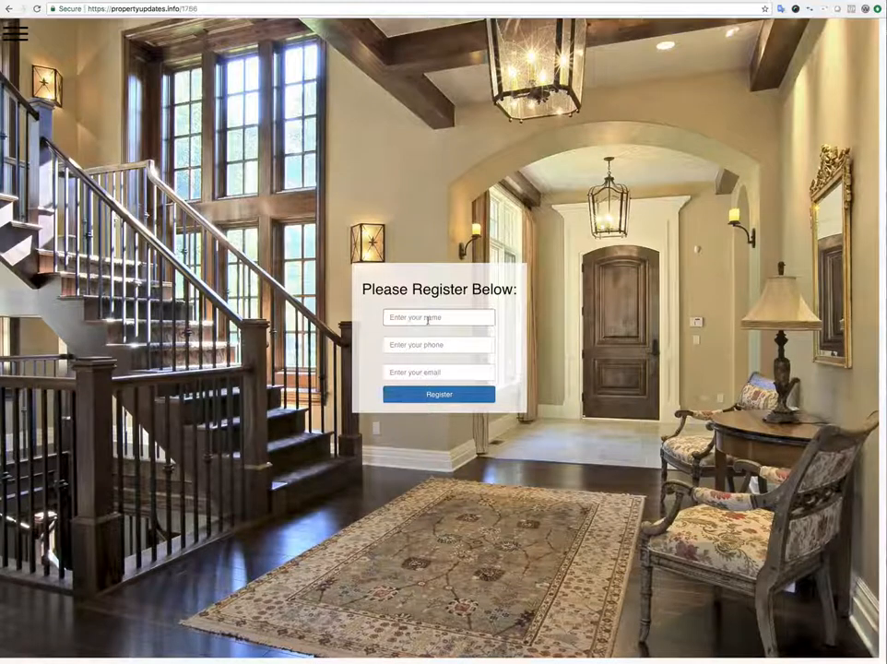
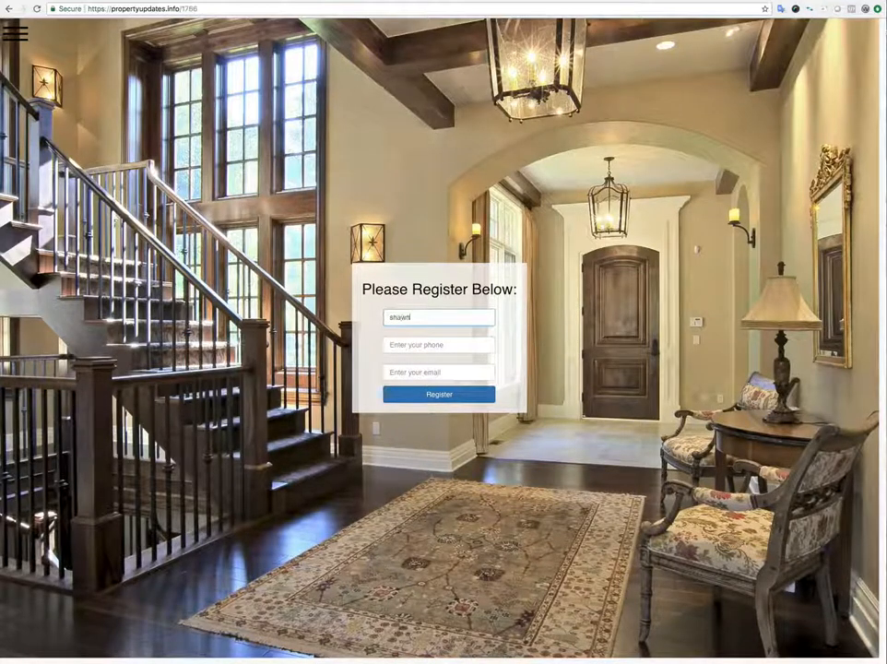
{"action": "key", "text": "Tab"}
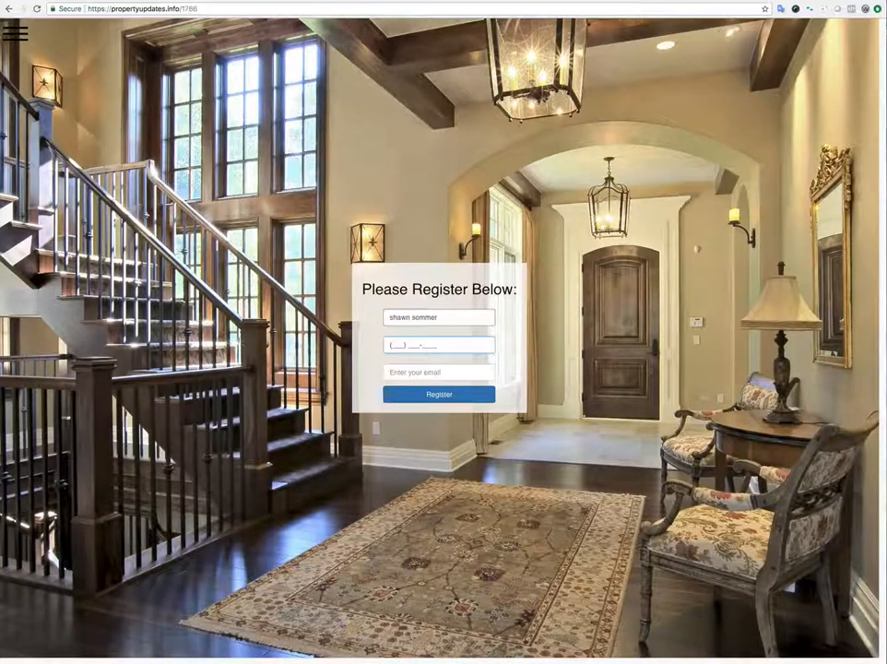
{"action": "type", "text": "111) 111-1111"}
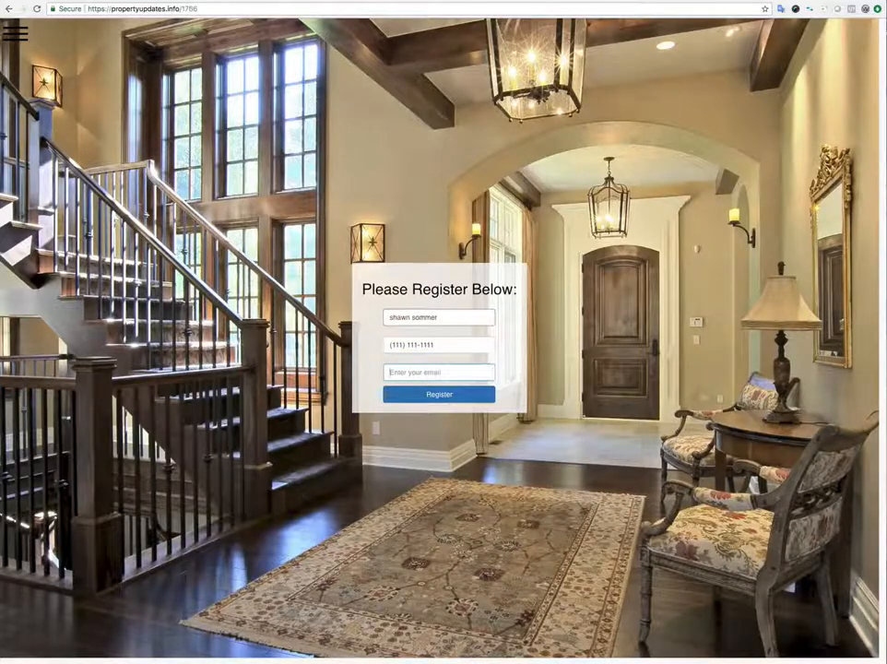
{"action": "key", "text": "Tab"}
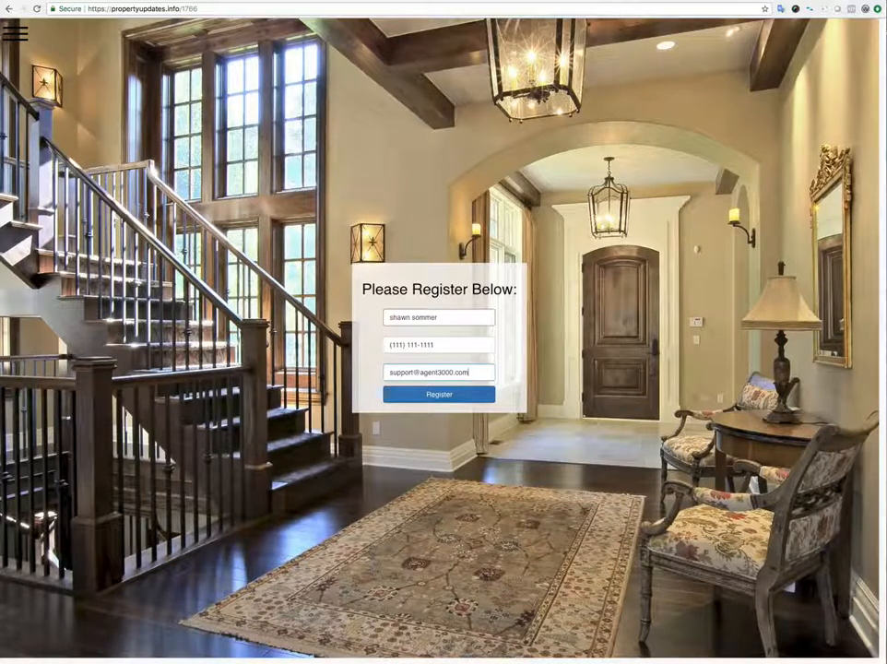
{"action": "left_click", "coordinate": [434, 398]}
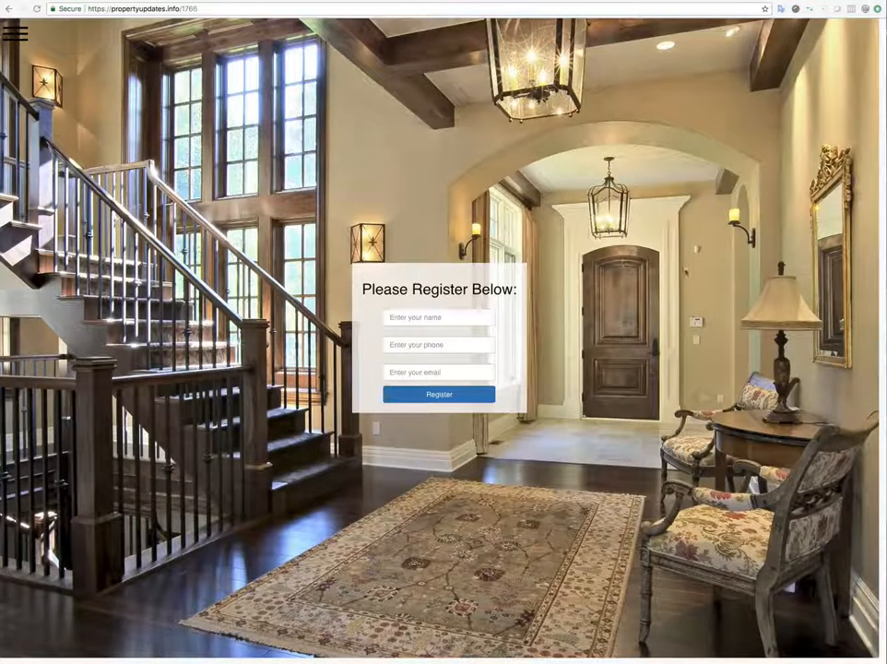
Bring the 'Thank you for registering' lead email into view, read it, and close it.
{"action": "left_click_drag", "start_coordinate": [2, 321], "coordinate": [628, 244]}
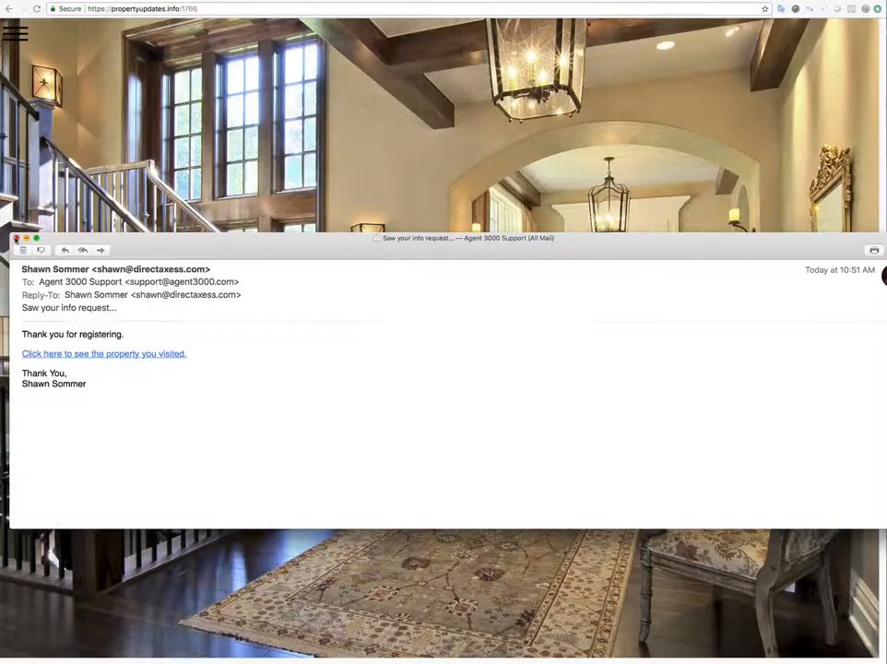
{"action": "left_click", "coordinate": [16, 239]}
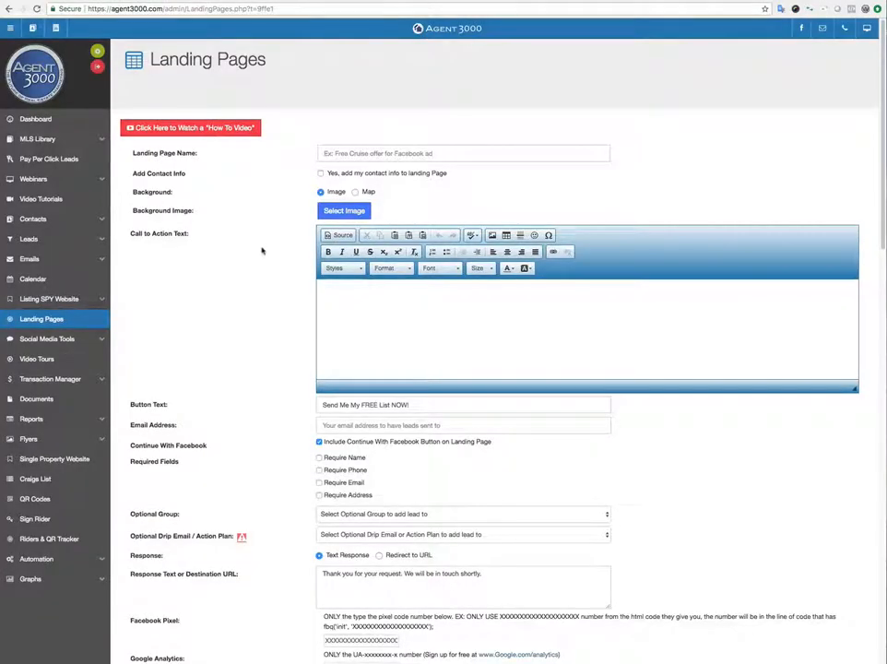
Load the Horse Farms landing page into the editor and review its settings form.
{"action": "scroll", "coordinate": [262, 253], "scroll_direction": "down", "scroll_amount": 5}
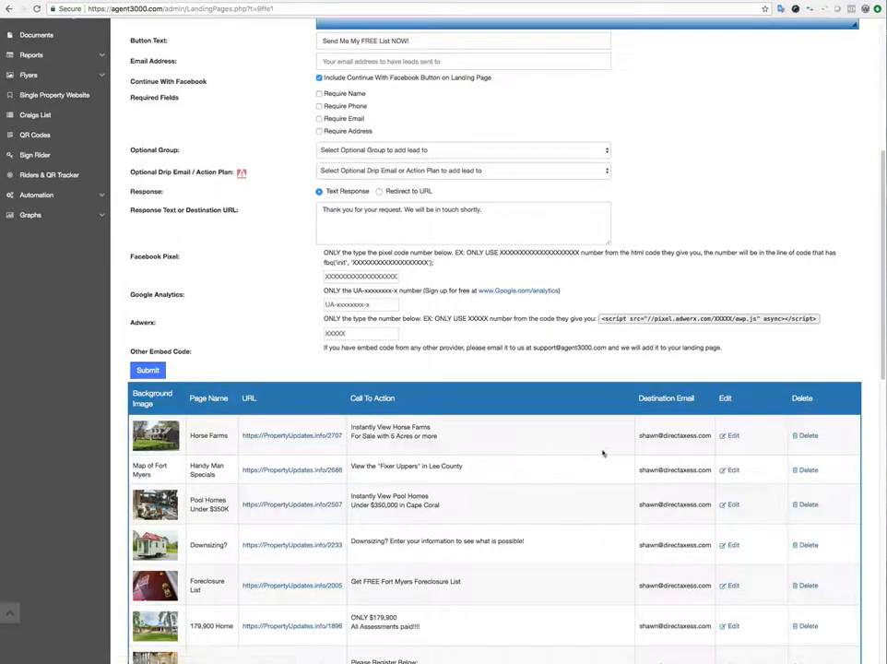
{"action": "left_click", "coordinate": [734, 436]}
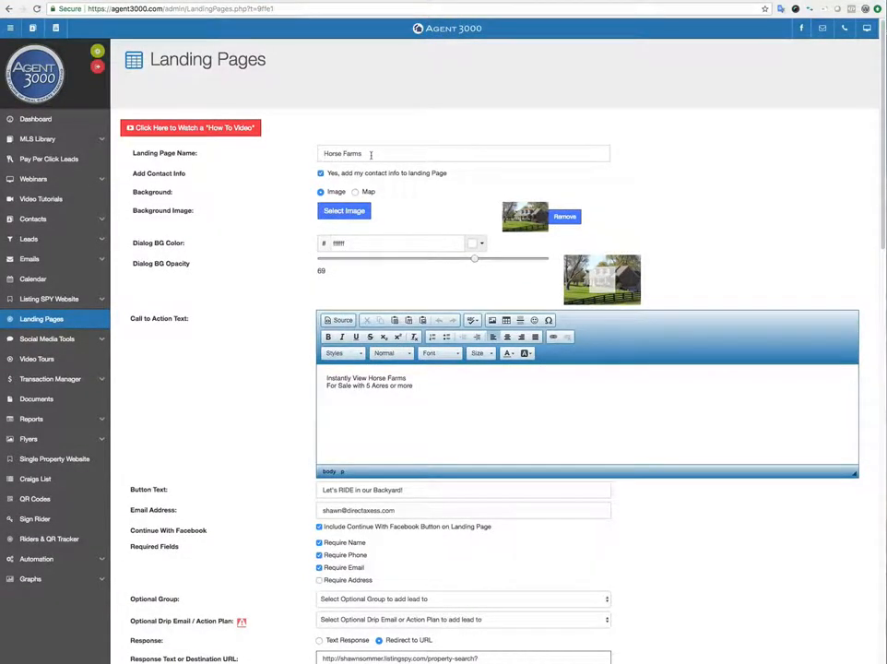
{"action": "scroll", "coordinate": [194, 399], "scroll_direction": "down", "scroll_amount": 10}
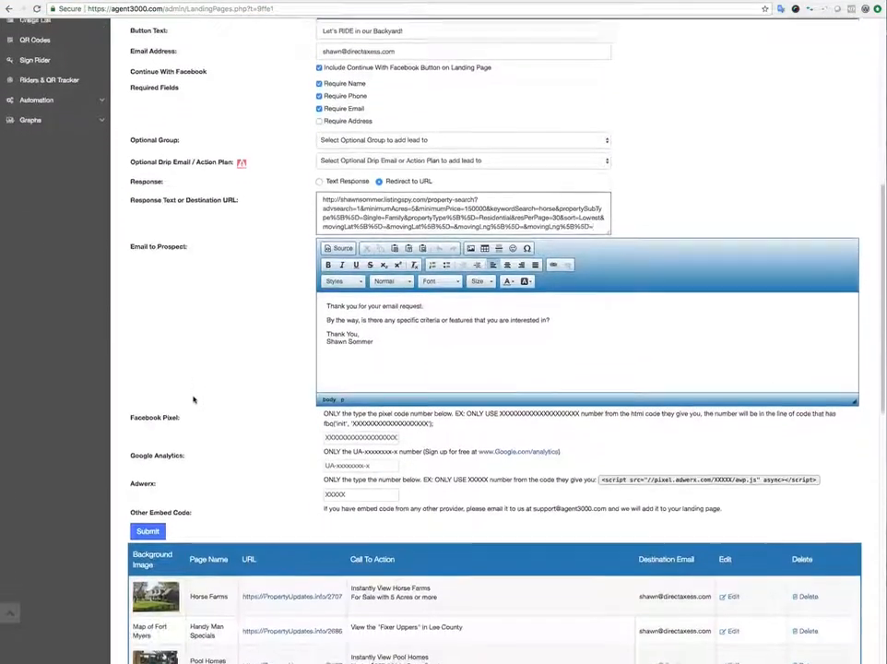
{"action": "scroll", "coordinate": [214, 421], "scroll_direction": "down", "scroll_amount": 3}
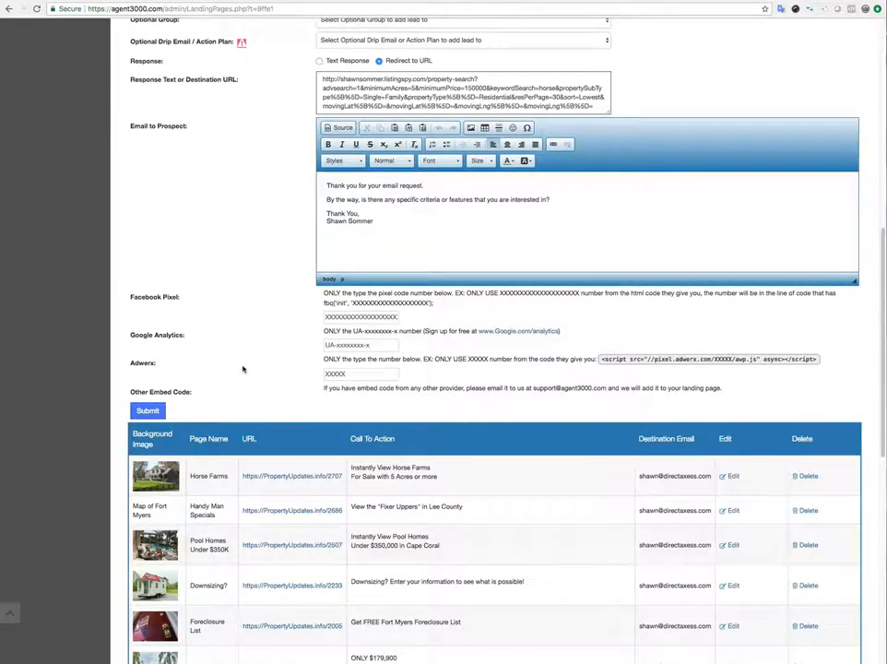
{"action": "scroll", "coordinate": [243, 369], "scroll_direction": "up", "scroll_amount": 10}
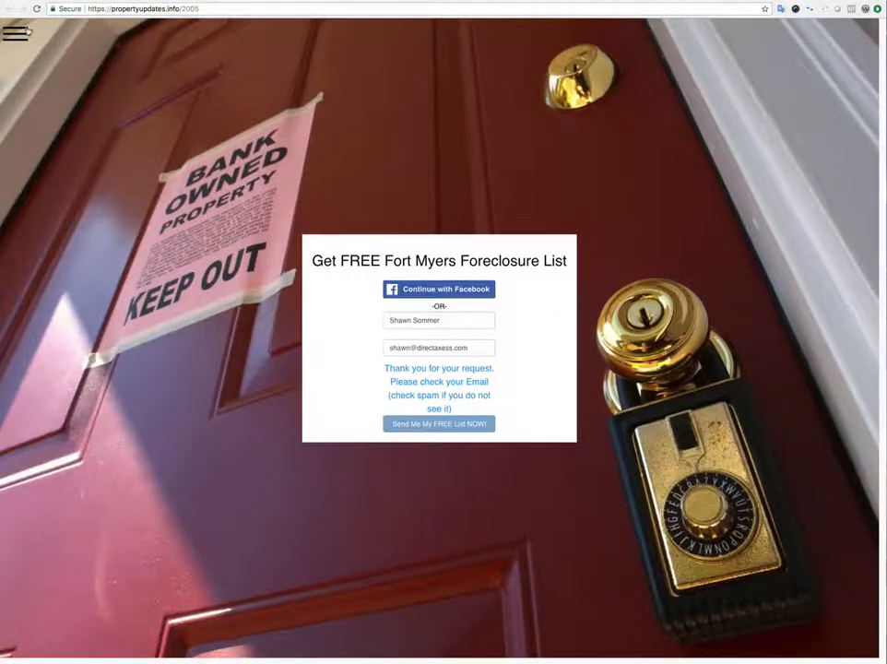
Open and then close the agent contact details panel on the live landing page.
{"action": "left_click", "coordinate": [14, 30]}
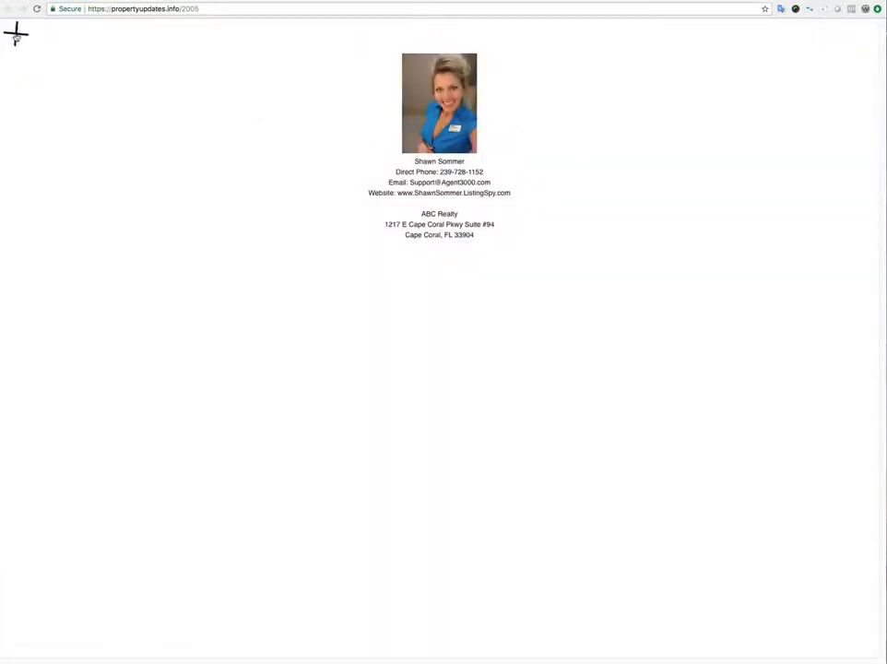
{"action": "left_click", "coordinate": [16, 33]}
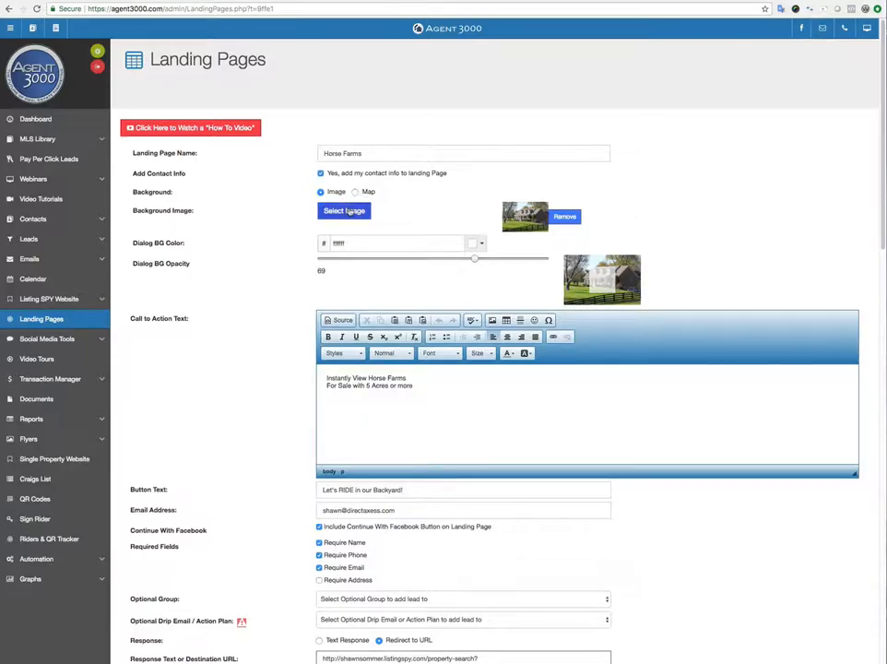
{"action": "left_click", "coordinate": [350, 211]}
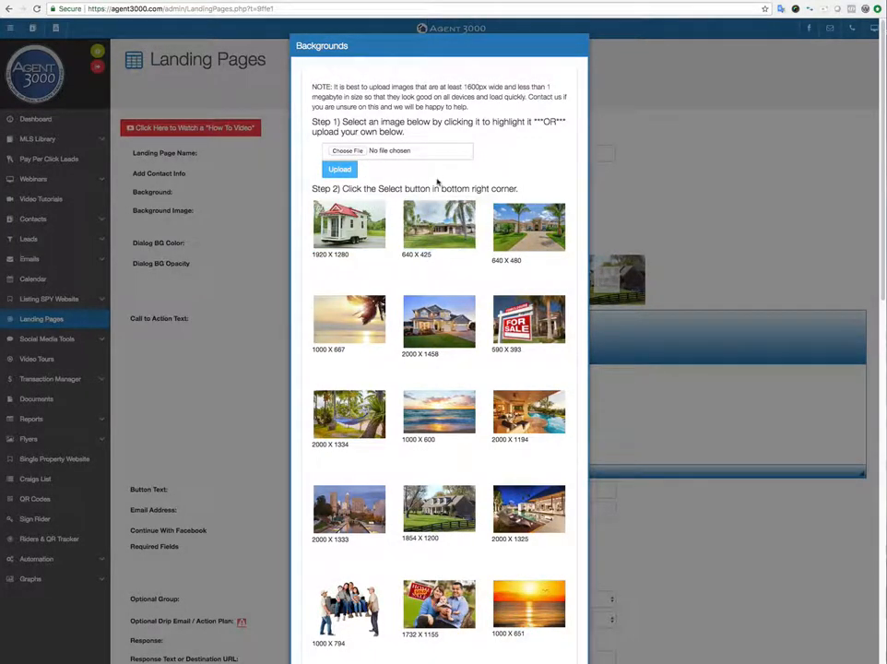
{"action": "scroll", "coordinate": [410, 174], "scroll_direction": "down", "scroll_amount": 20}
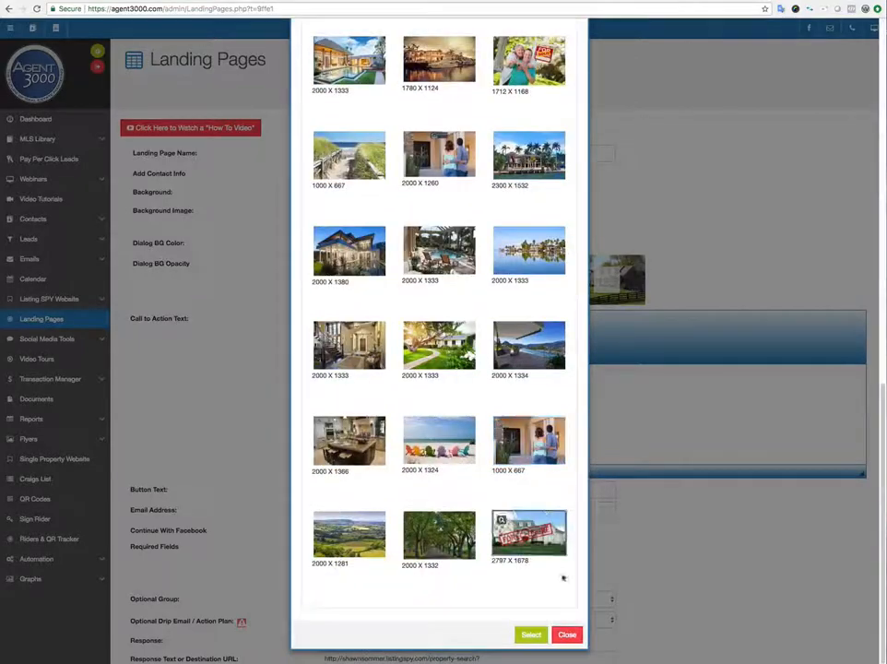
{"action": "scroll", "coordinate": [433, 461], "scroll_direction": "up", "scroll_amount": 20}
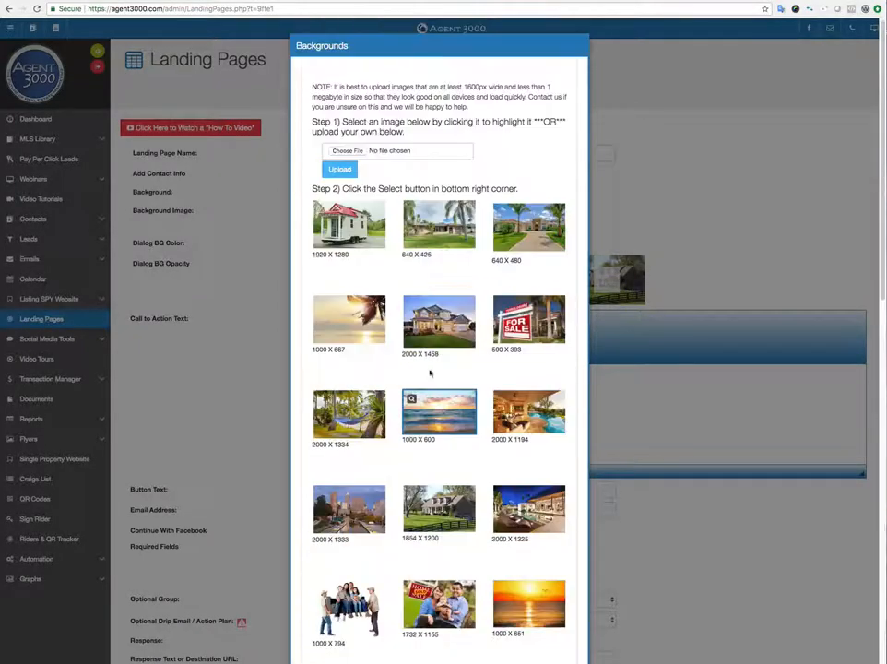
{"action": "scroll", "coordinate": [427, 553], "scroll_direction": "down", "scroll_amount": 15}
{"action": "left_click", "coordinate": [566, 633]}
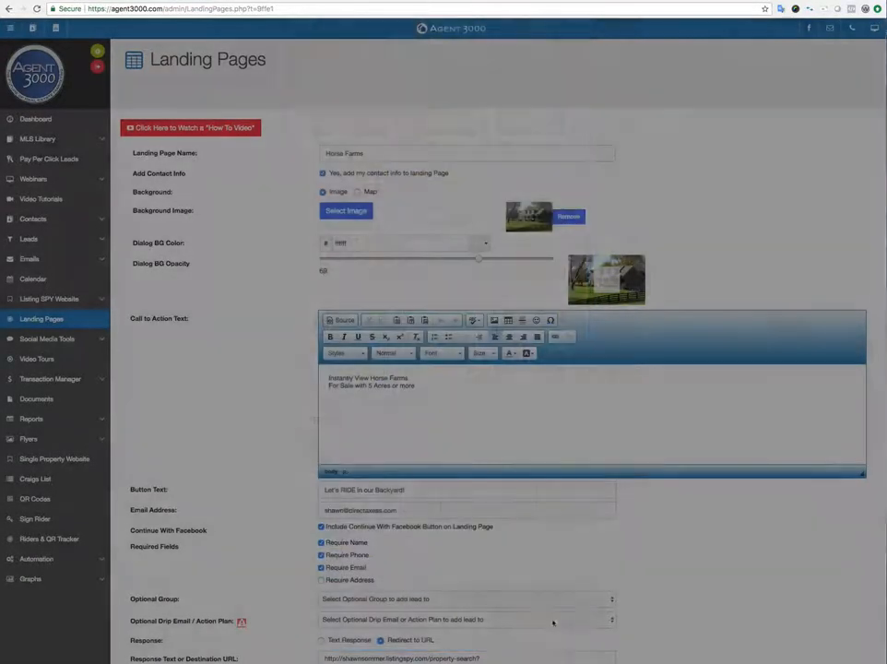
Try a Map background for Horse Farms, then revert to the Image background.
{"action": "left_click", "coordinate": [355, 192]}
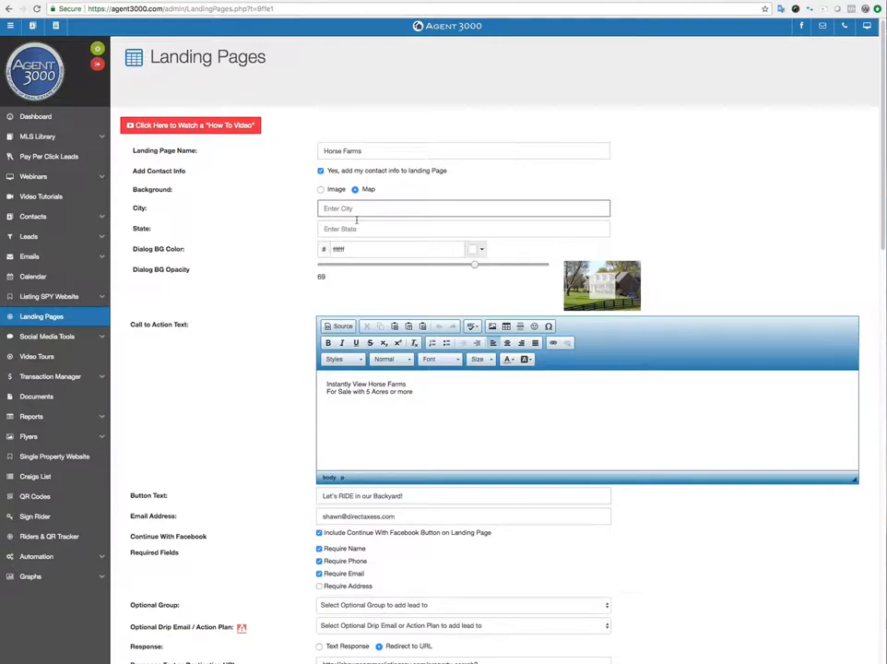
{"action": "left_click", "coordinate": [320, 190]}
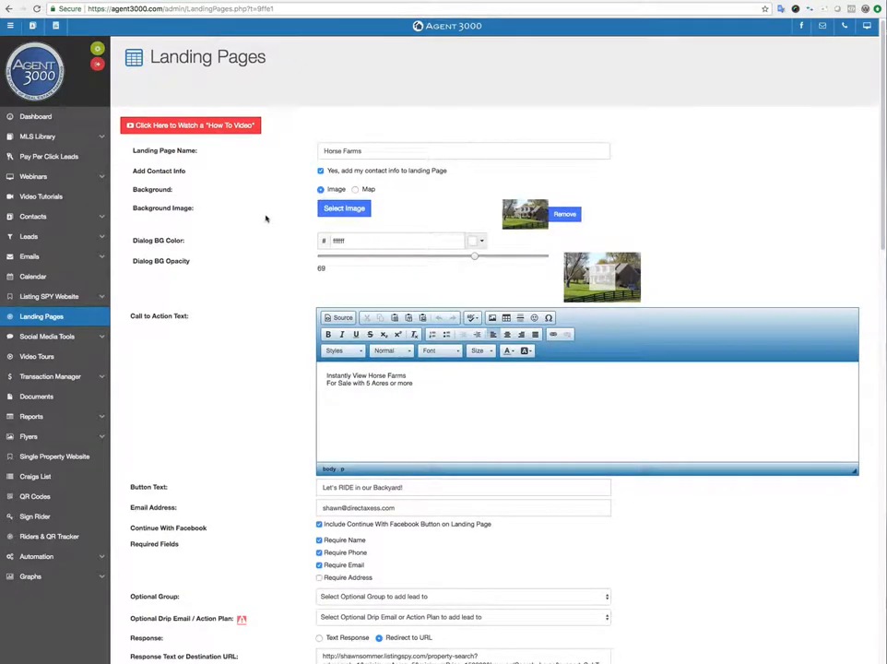
Set the Horse Farms dialog background opacity to 100, then view the live foreclosure page.
{"action": "scroll", "coordinate": [269, 217], "scroll_direction": "down", "scroll_amount": 3}
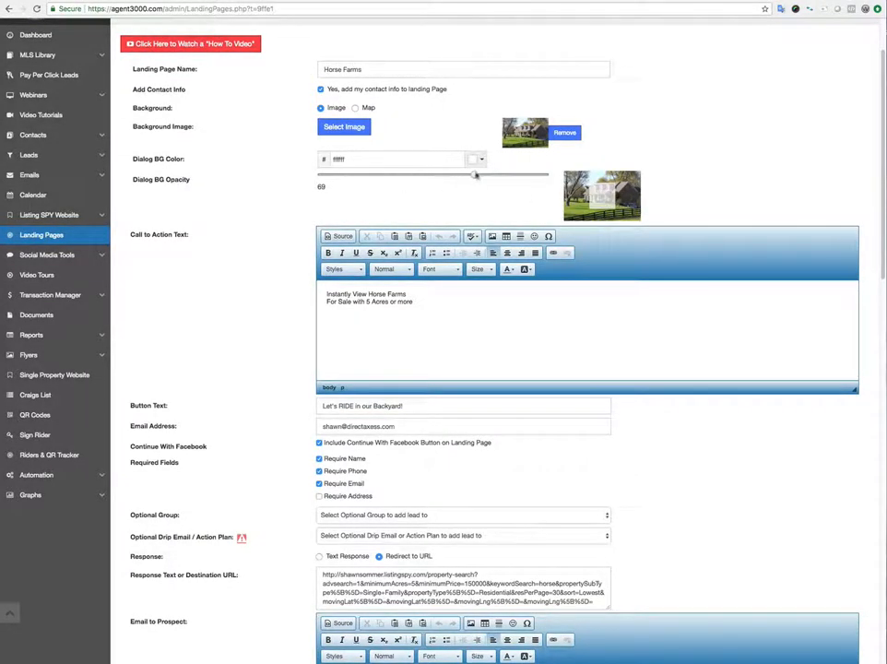
{"action": "left_click_drag", "start_coordinate": [475, 174], "coordinate": [549, 177]}
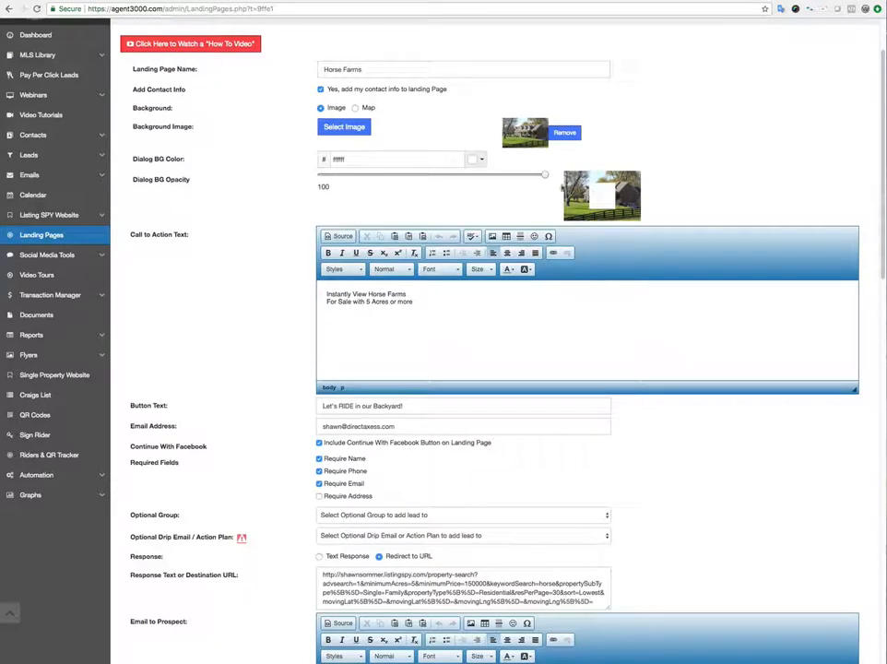
{"action": "left_click", "coordinate": [390, 1]}
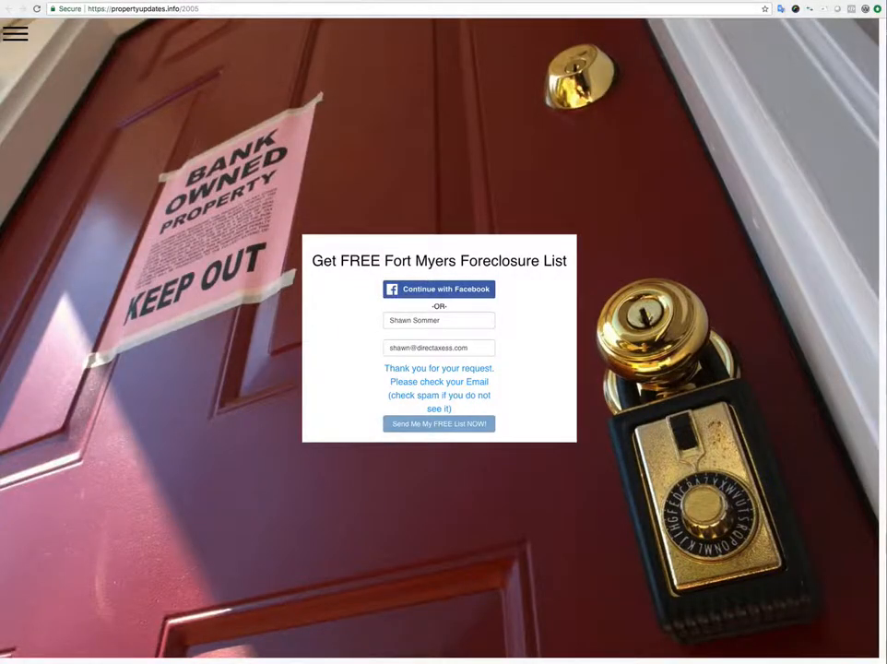
View the Cape Coral Pool Homes landing page, then return to the Horse Farms editor.
{"action": "left_click", "coordinate": [270, 1]}
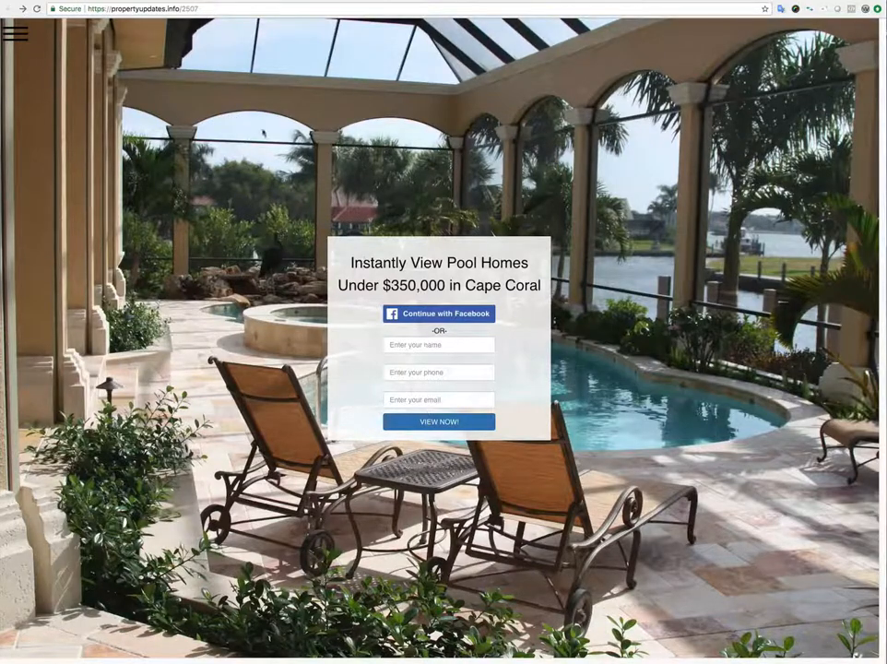
{"action": "left_click", "coordinate": [350, 1]}
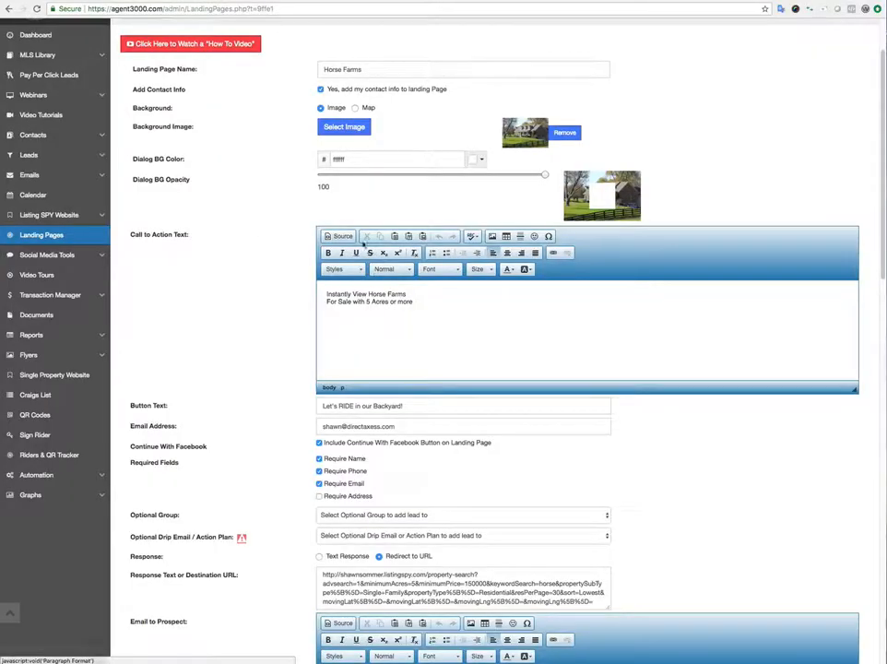
Lower the Horse Farms dialog background opacity to 62, then check the call-to-action text.
{"action": "scroll", "coordinate": [285, 174], "scroll_direction": "down", "scroll_amount": 1}
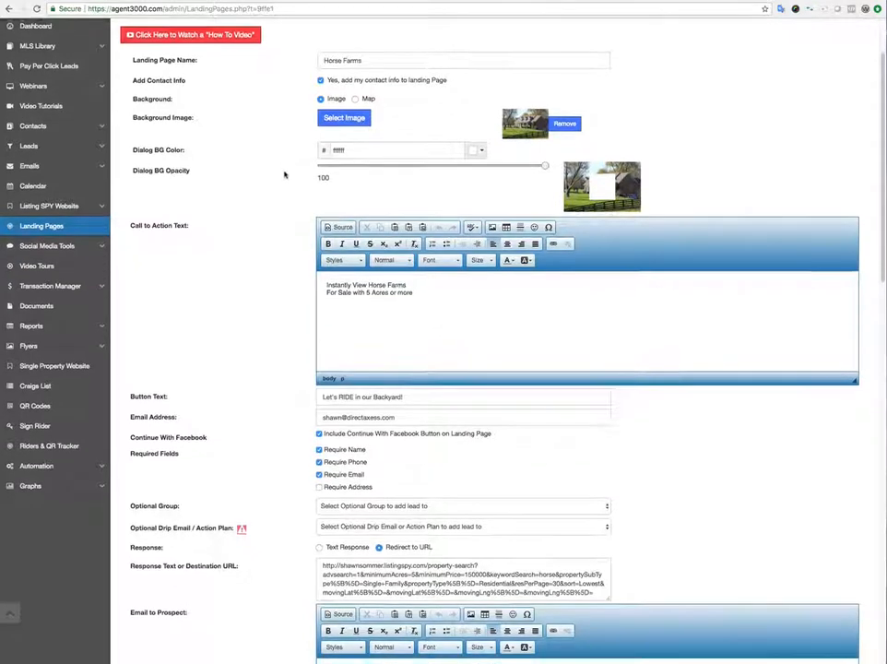
{"action": "left_click", "coordinate": [461, 158]}
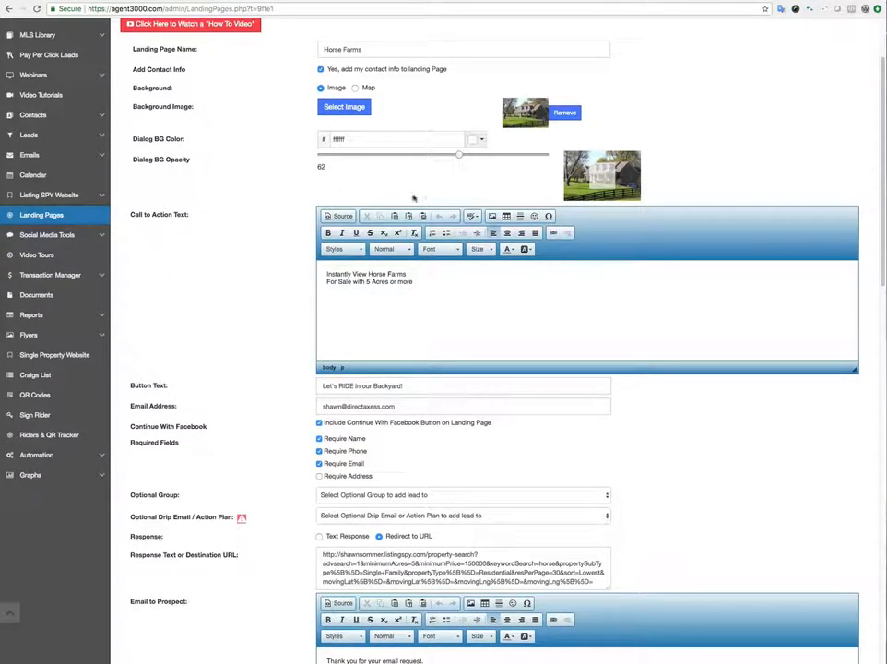
{"action": "scroll", "coordinate": [298, 191], "scroll_direction": "down", "scroll_amount": 3}
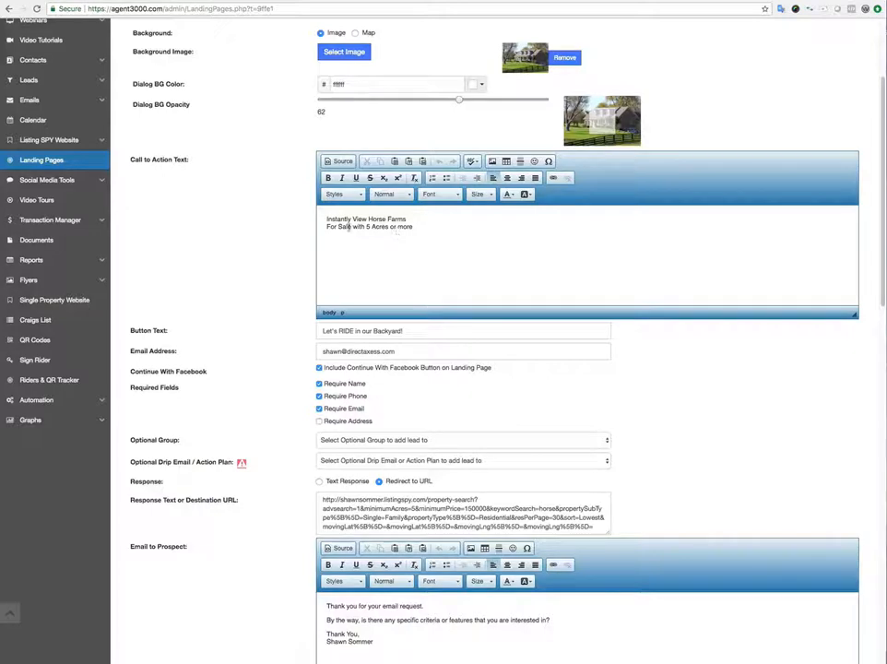
{"action": "triple_click", "coordinate": [410, 219]}
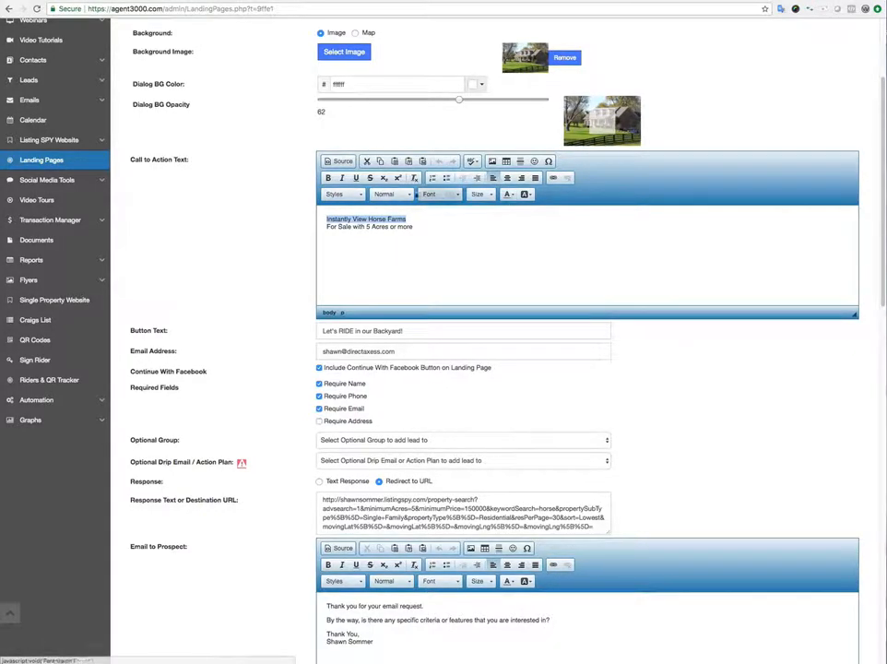
{"action": "left_click", "coordinate": [402, 225]}
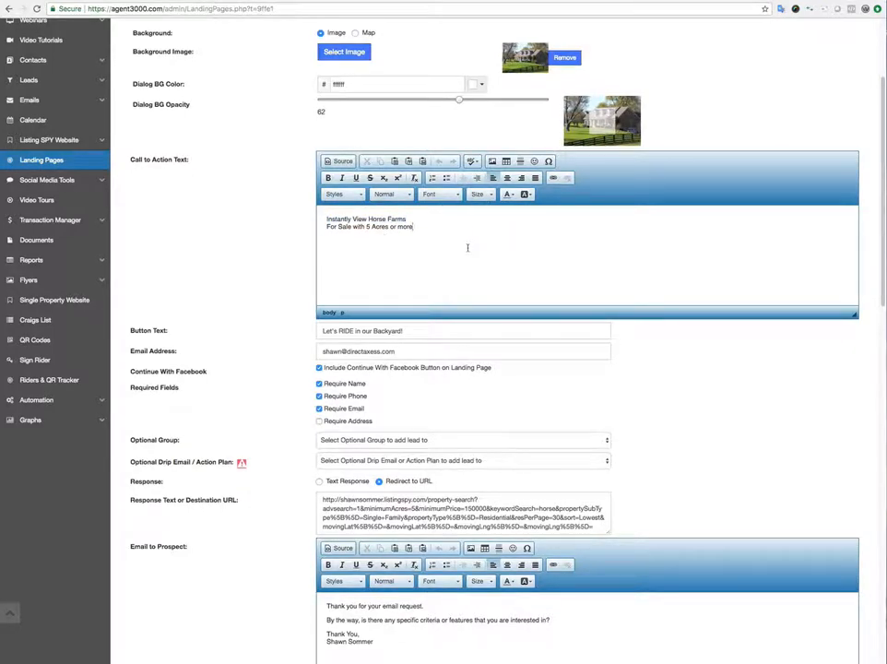
{"action": "scroll", "coordinate": [259, 236], "scroll_direction": "down", "scroll_amount": 2}
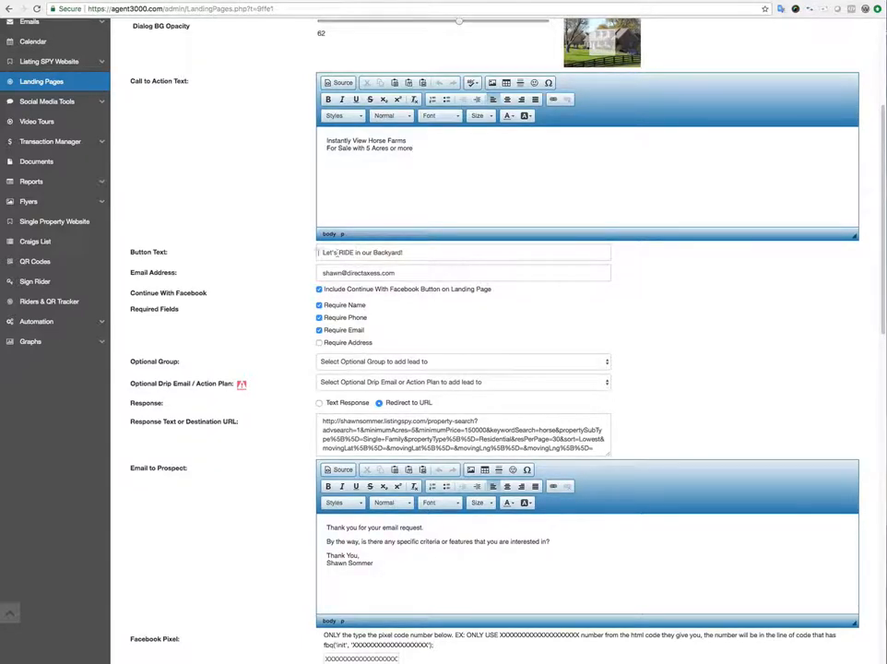
{"action": "scroll", "coordinate": [302, 254], "scroll_direction": "down", "scroll_amount": 2}
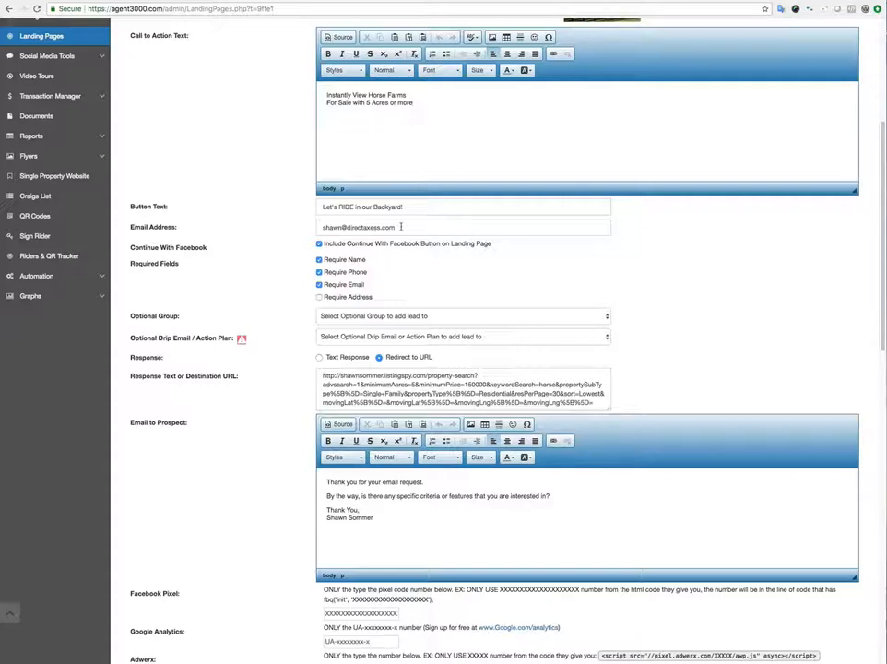
{"action": "left_click", "coordinate": [401, 227]}
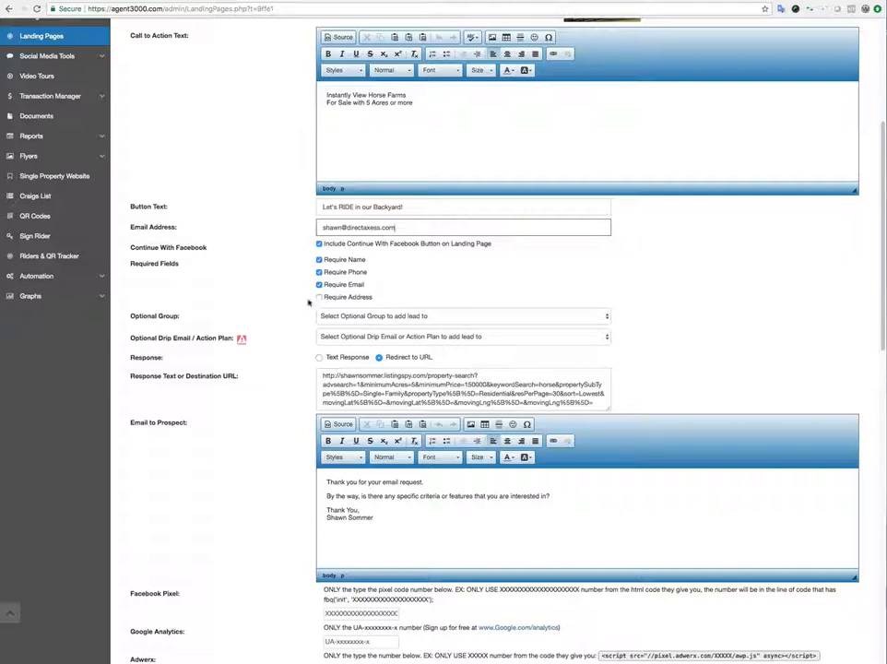
{"action": "scroll", "coordinate": [285, 300], "scroll_direction": "down", "scroll_amount": 1}
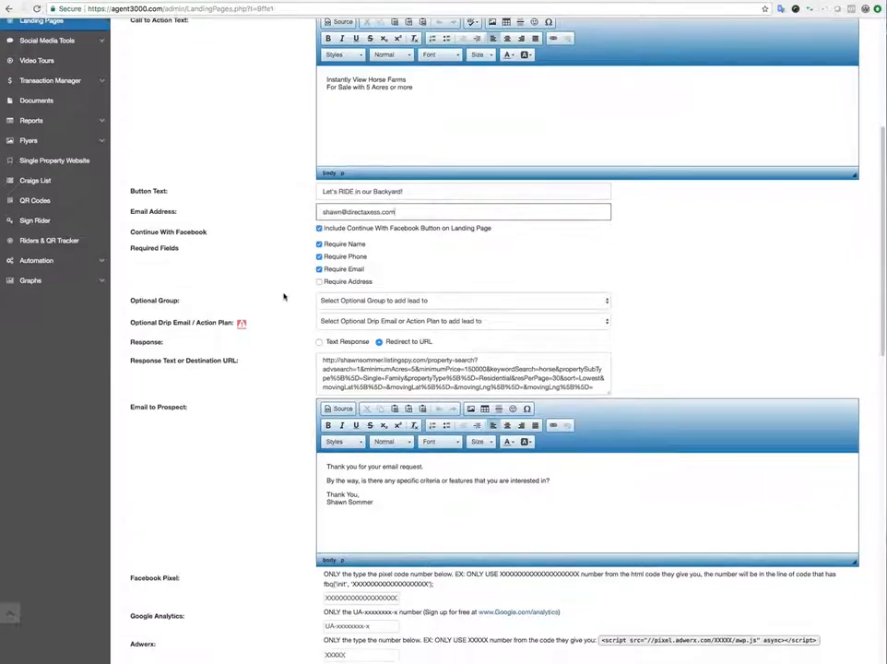
Put new leads from the landing page into the Landing Page Lead group.
{"action": "left_click", "coordinate": [364, 301]}
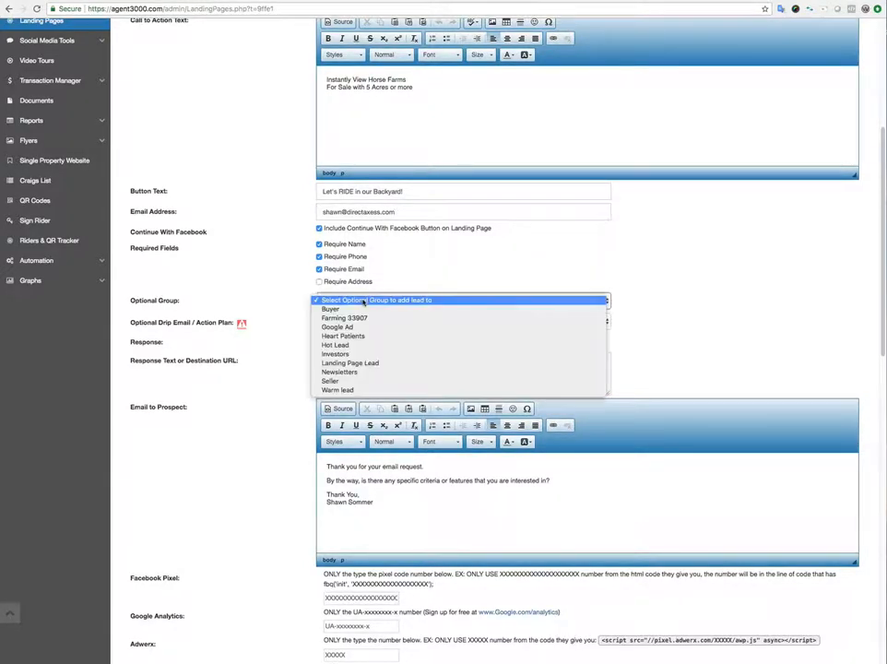
{"action": "left_click", "coordinate": [356, 363]}
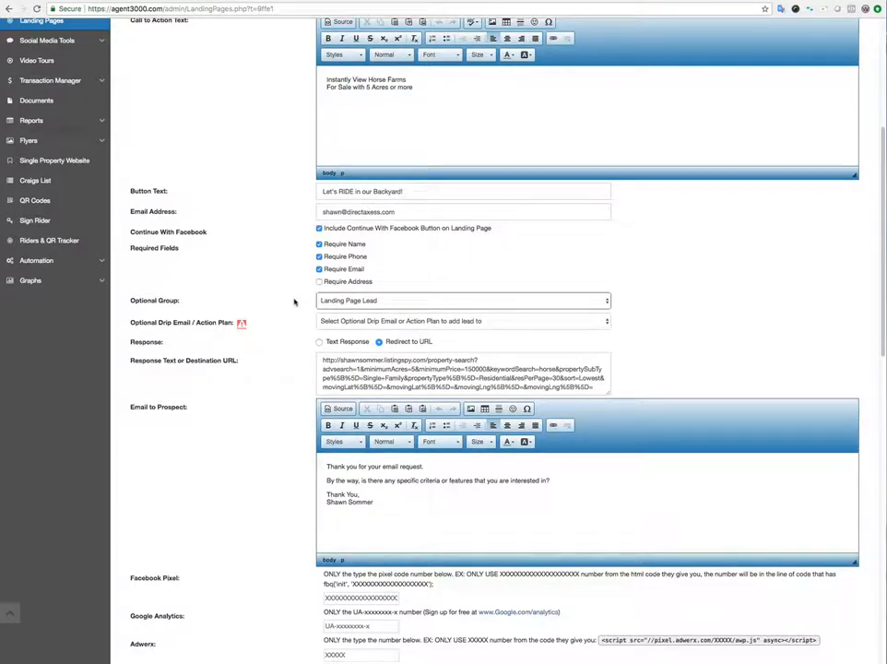
{"action": "scroll", "coordinate": [291, 306], "scroll_direction": "down", "scroll_amount": 1}
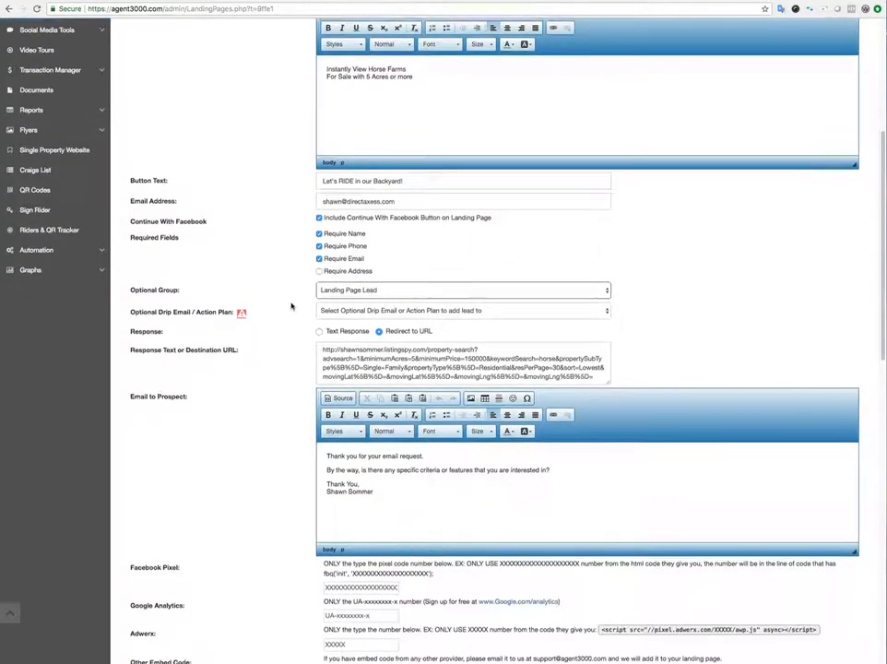
{"action": "scroll", "coordinate": [292, 307], "scroll_direction": "down", "scroll_amount": 1}
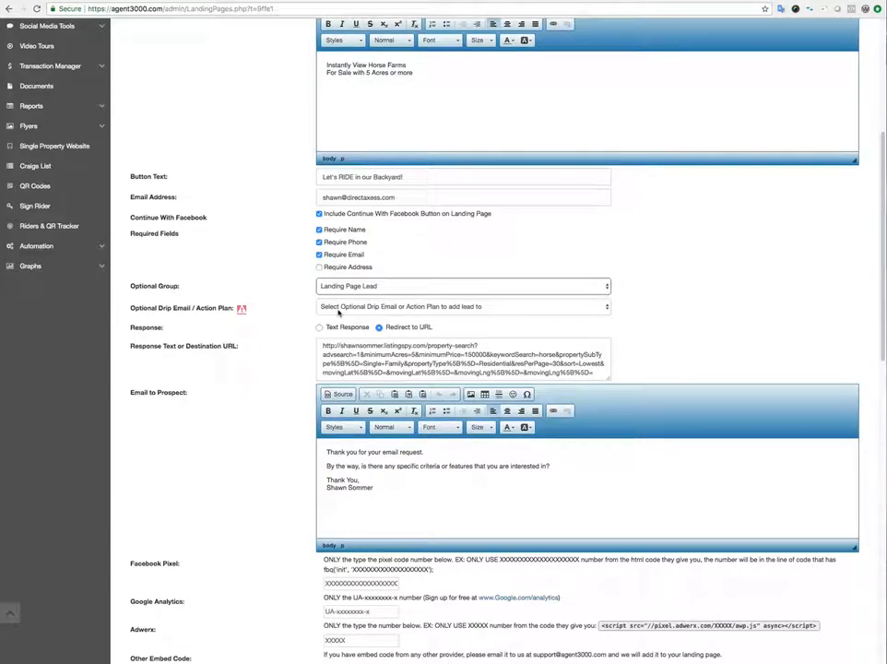
Set the optional drip email / action plan to Landing Page Pool Home Buyers.
{"action": "left_click", "coordinate": [338, 311]}
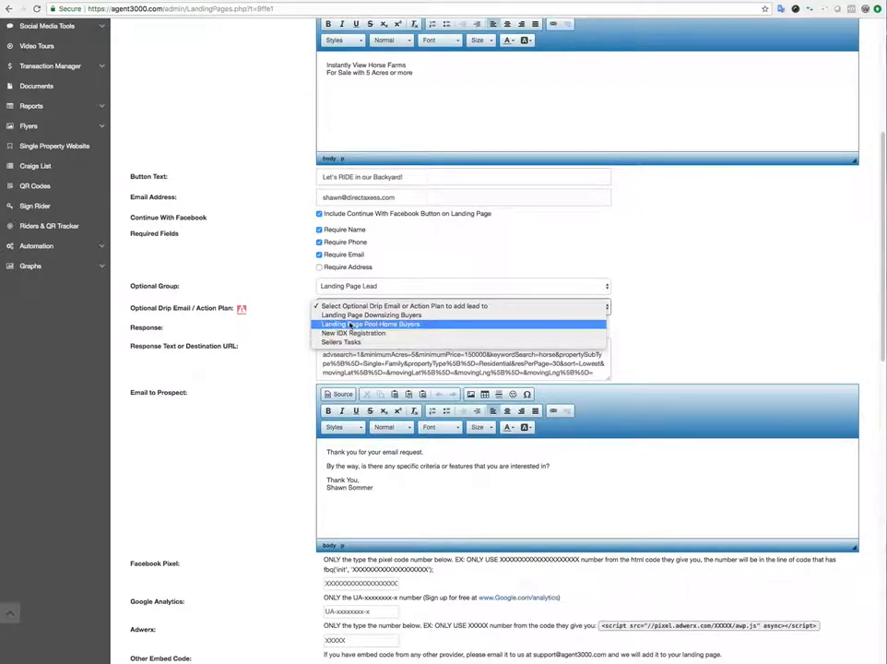
{"action": "left_click", "coordinate": [349, 324]}
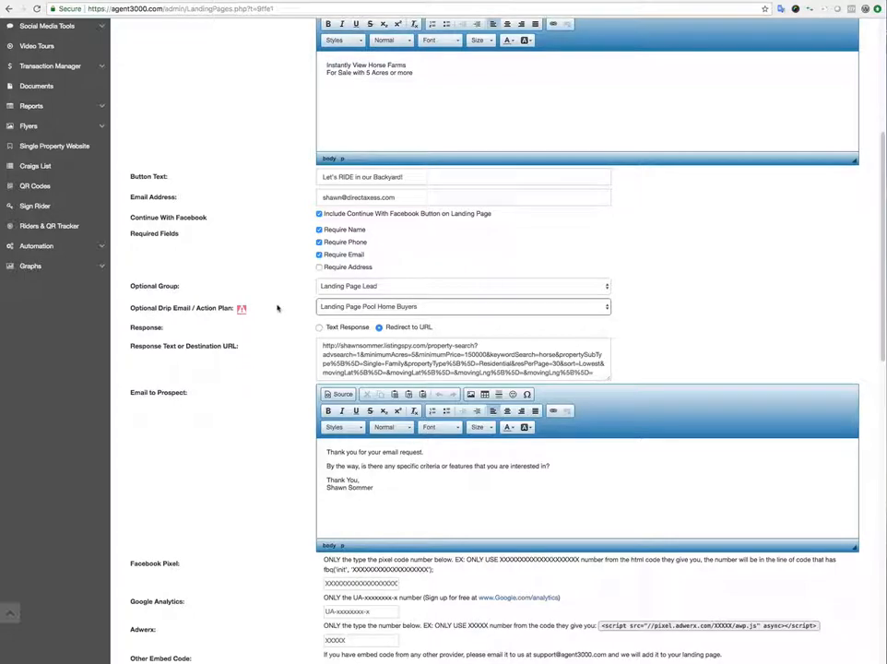
{"action": "scroll", "coordinate": [281, 307], "scroll_direction": "down", "scroll_amount": 2}
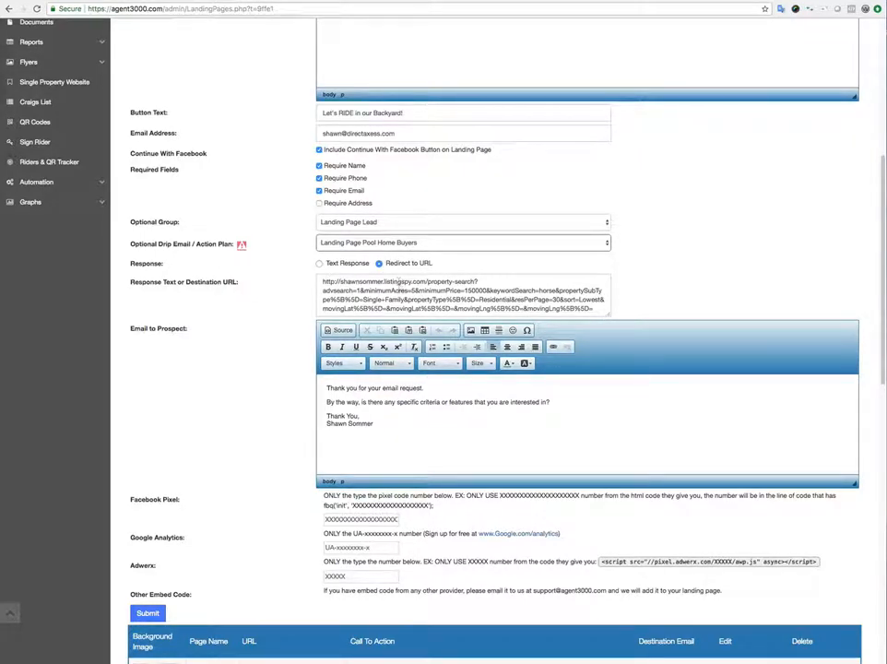
In ListingSPY Property Search, limit the city filter to Fort Myers only.
{"action": "left_click", "coordinate": [715, 1]}
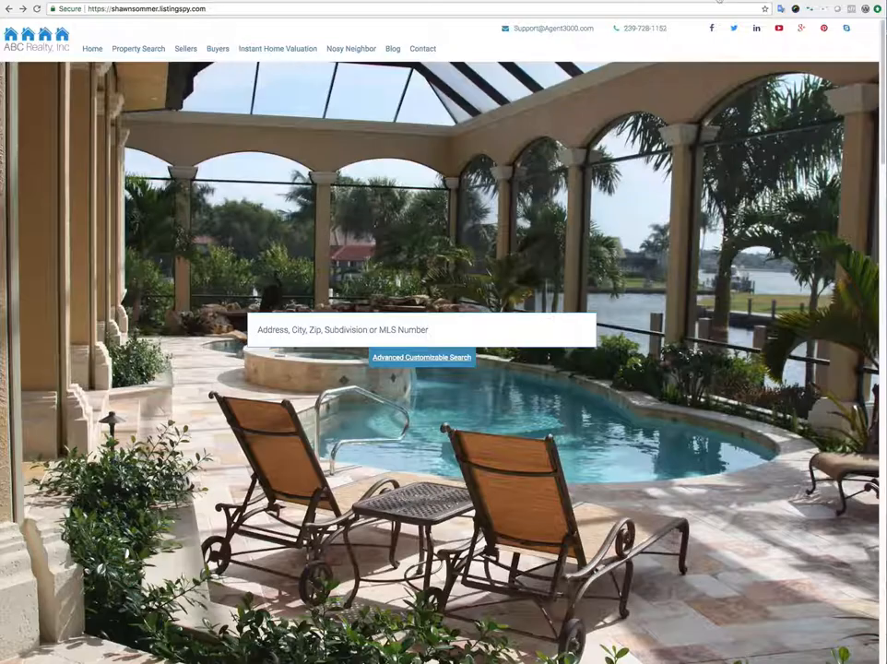
{"action": "left_click", "coordinate": [136, 49]}
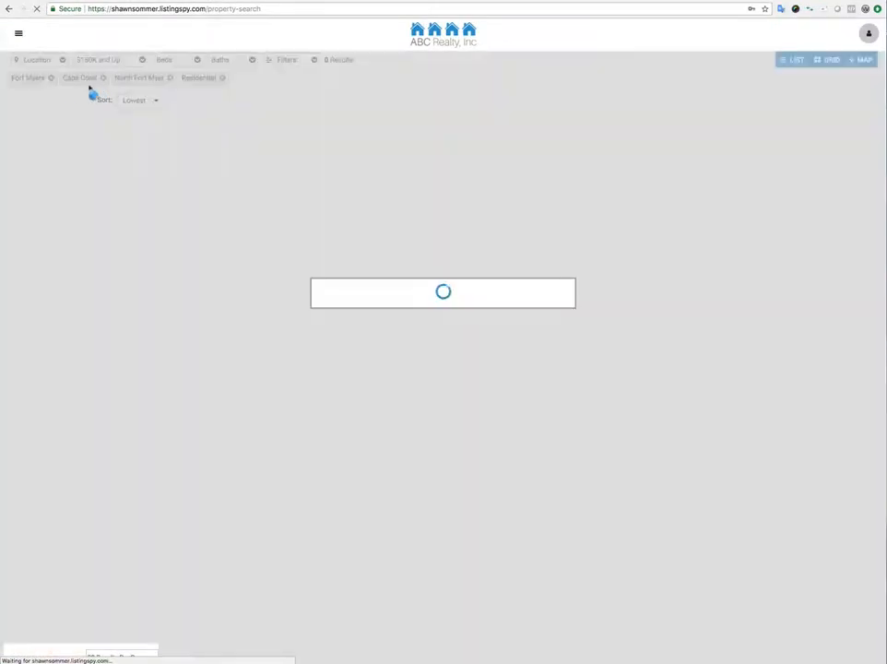
{"action": "left_click", "coordinate": [61, 60]}
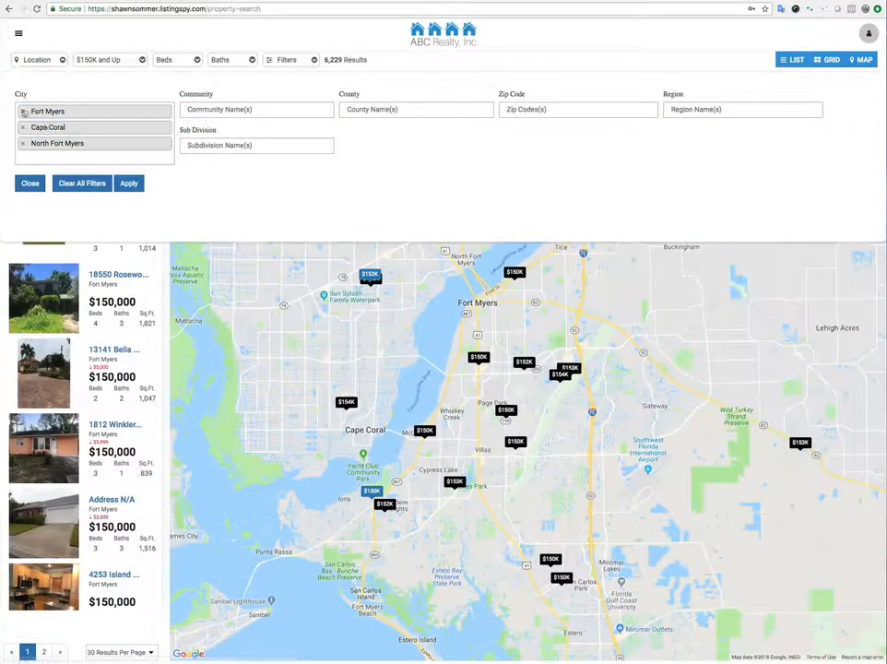
{"action": "left_click", "coordinate": [21, 127]}
{"action": "left_click", "coordinate": [22, 127]}
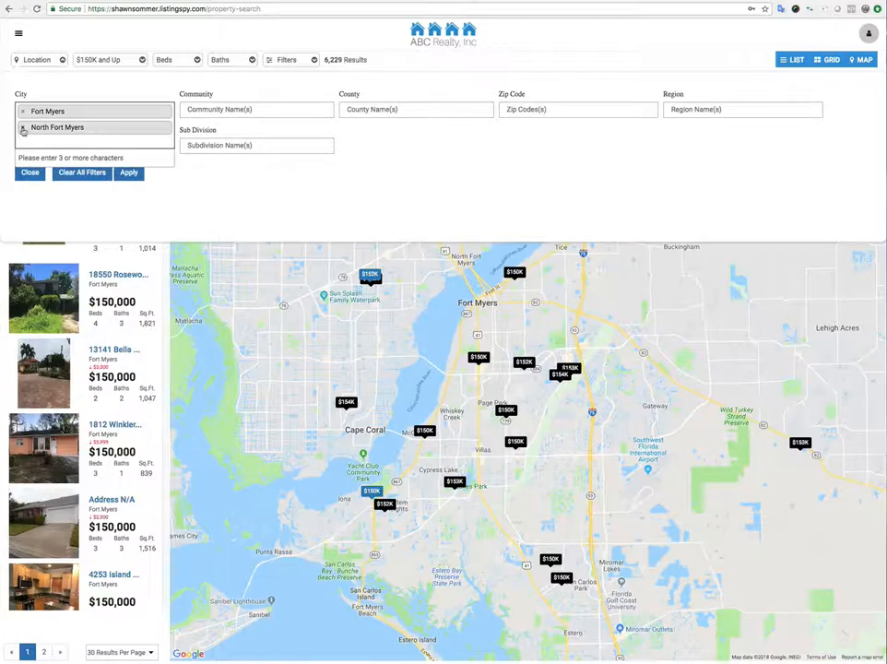
{"action": "left_click", "coordinate": [22, 127]}
{"action": "left_click", "coordinate": [129, 173]}
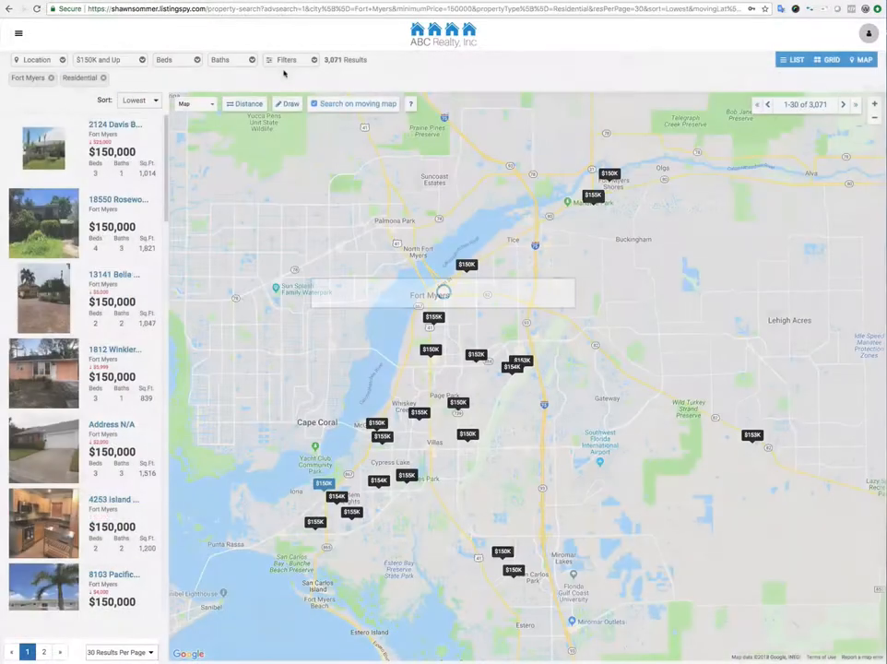
Filter the search by keyword horse and a minimum lot size of 5 acres.
{"action": "left_click", "coordinate": [287, 60]}
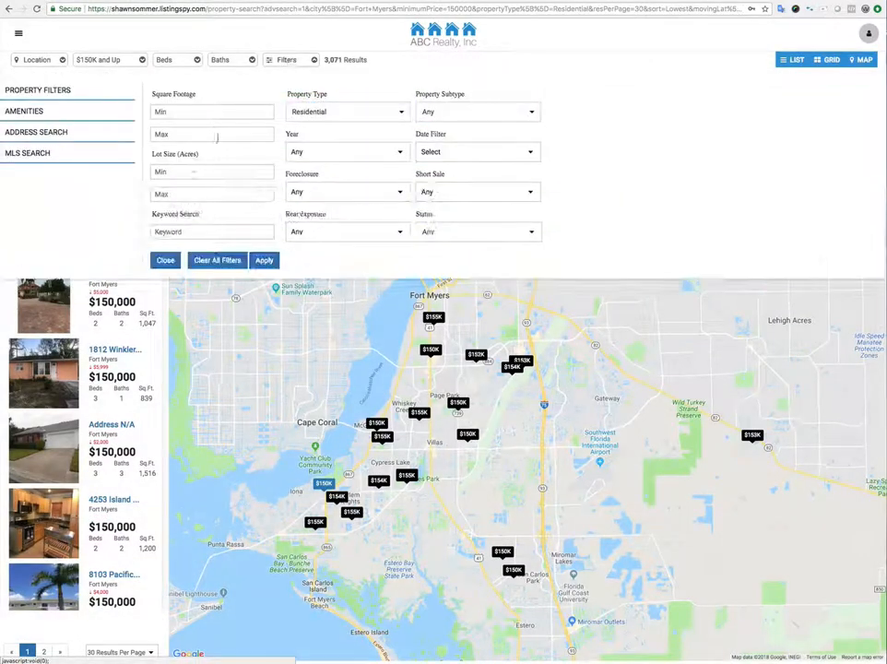
{"action": "left_click", "coordinate": [171, 232]}
{"action": "type", "text": "horse"}
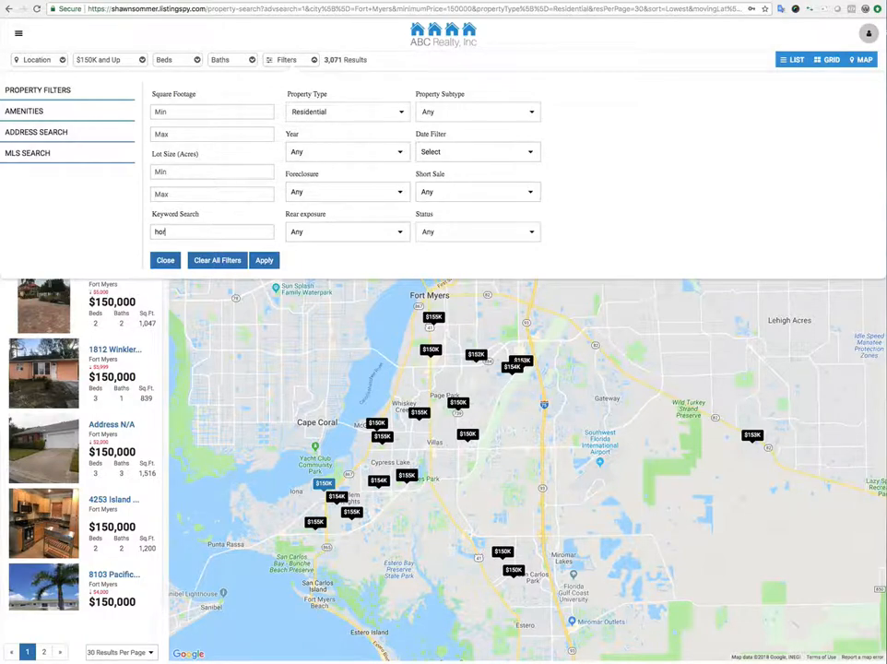
{"action": "left_click", "coordinate": [262, 260]}
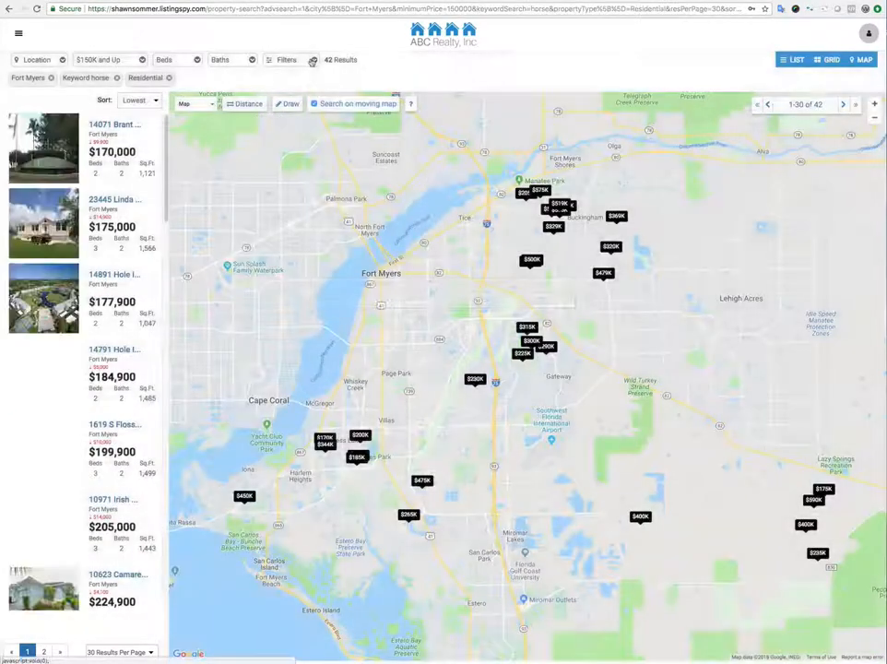
{"action": "left_click", "coordinate": [297, 59]}
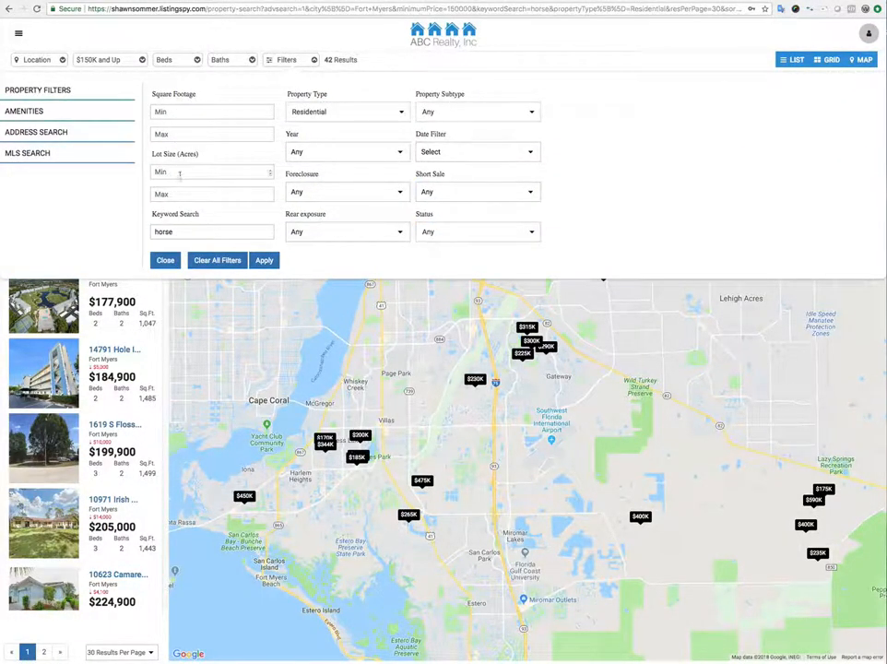
{"action": "left_click", "coordinate": [179, 170]}
{"action": "type", "text": "5"}
{"action": "left_click", "coordinate": [264, 260]}
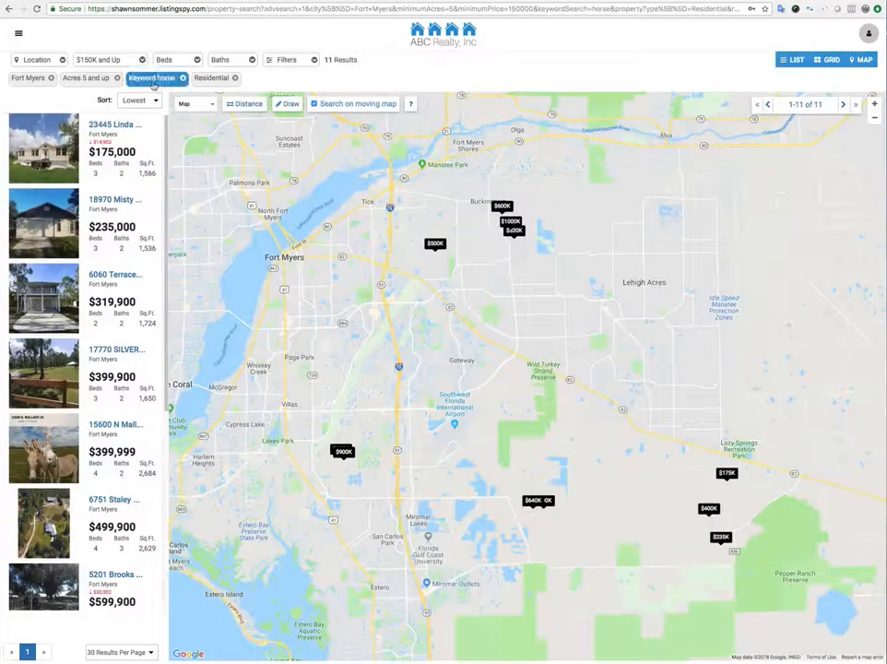
Copy the filtered search URL from the address bar.
{"action": "left_click", "coordinate": [224, 9]}
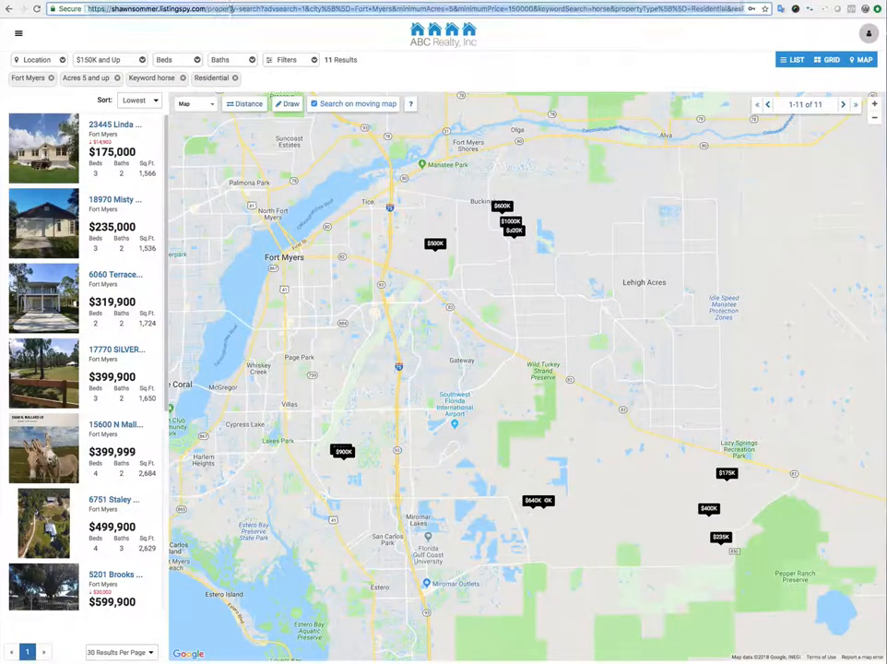
{"action": "right_click", "coordinate": [231, 8]}
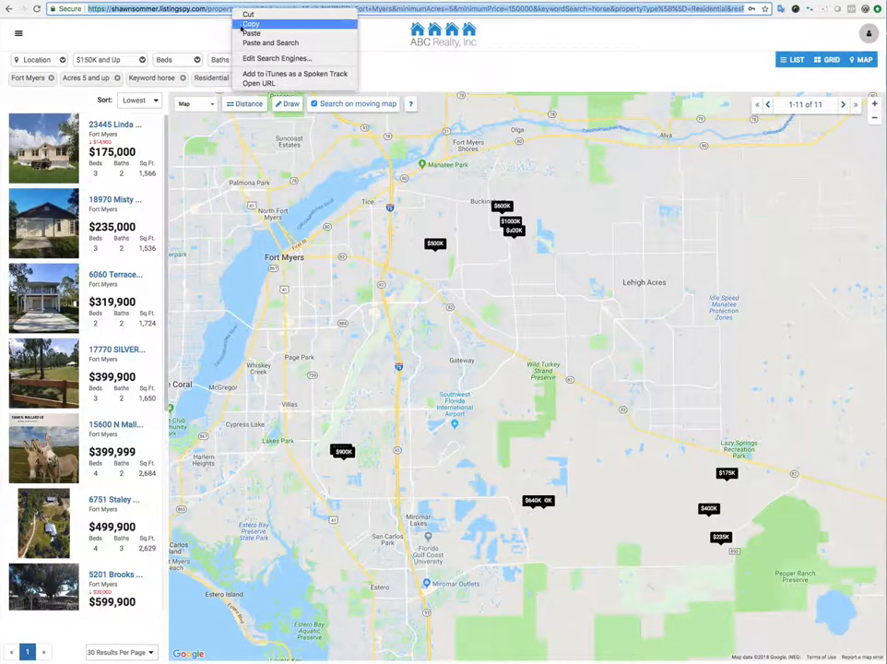
{"action": "left_click", "coordinate": [244, 25]}
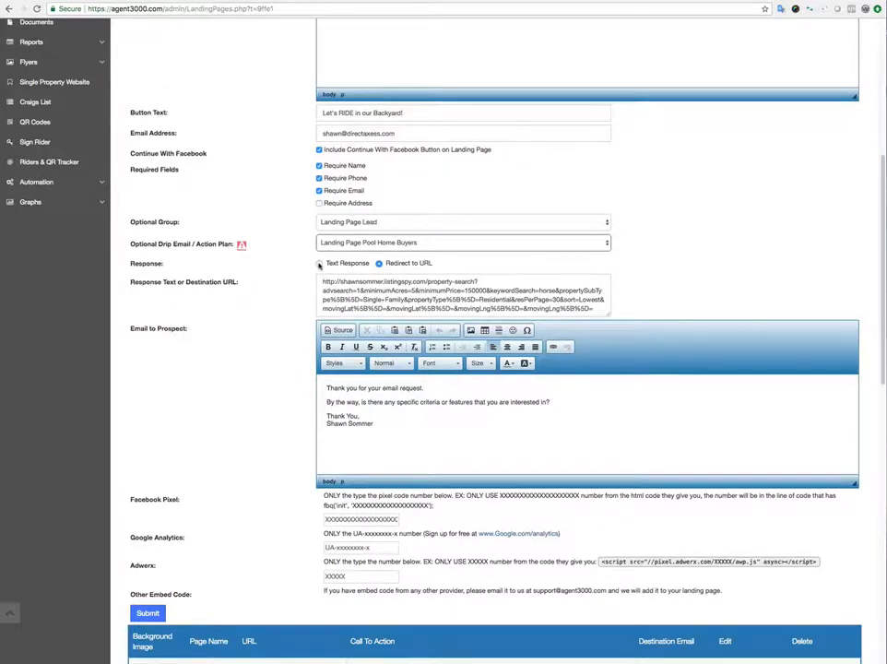
Paste the copied Fort Myers horse search URL as the Horse Farms redirect destination.
{"action": "left_click", "coordinate": [319, 264]}
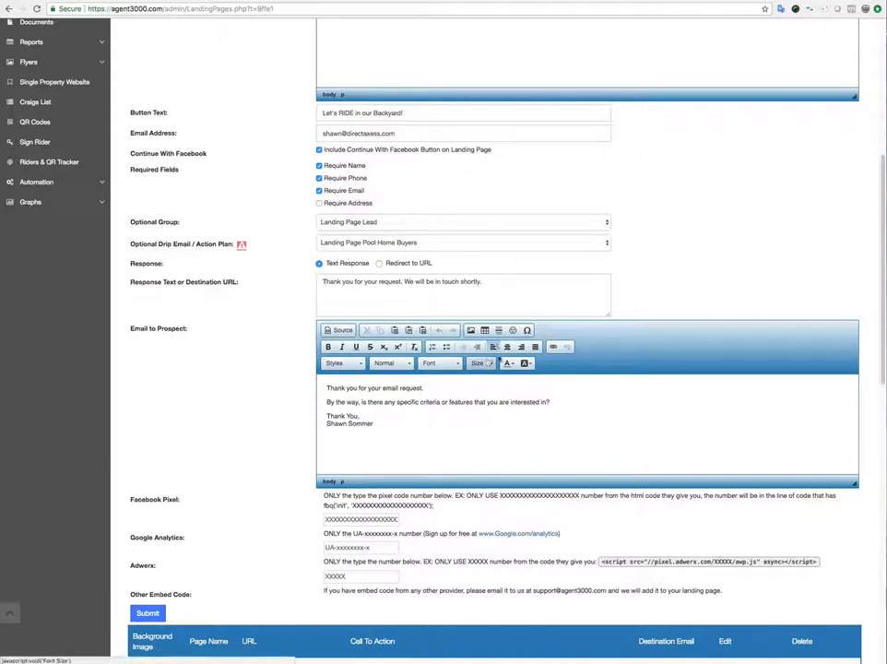
{"action": "left_click", "coordinate": [378, 264]}
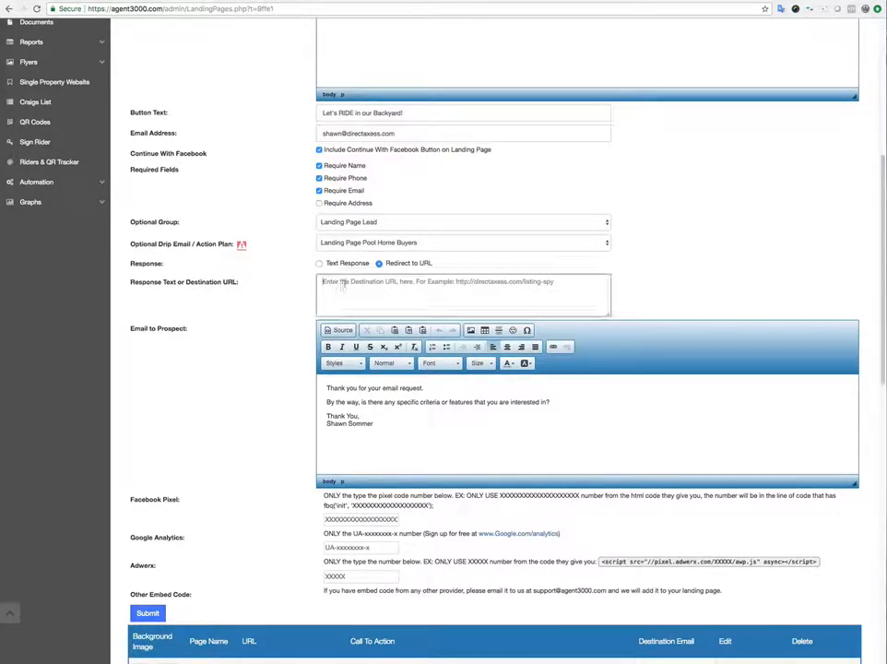
{"action": "left_click", "coordinate": [341, 286]}
{"action": "key", "text": "ctrl+v"}
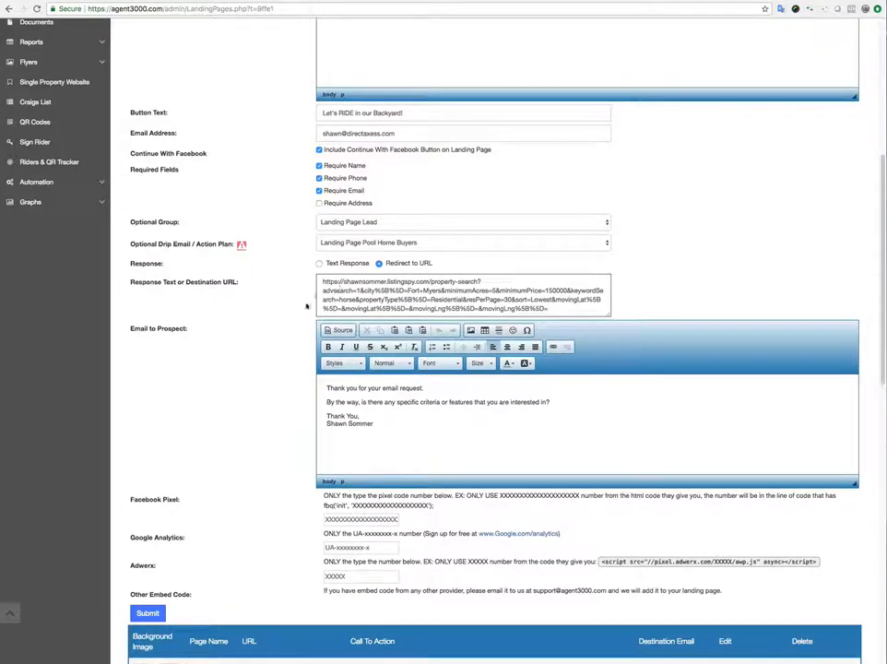
{"action": "scroll", "coordinate": [288, 309], "scroll_direction": "down", "scroll_amount": 3}
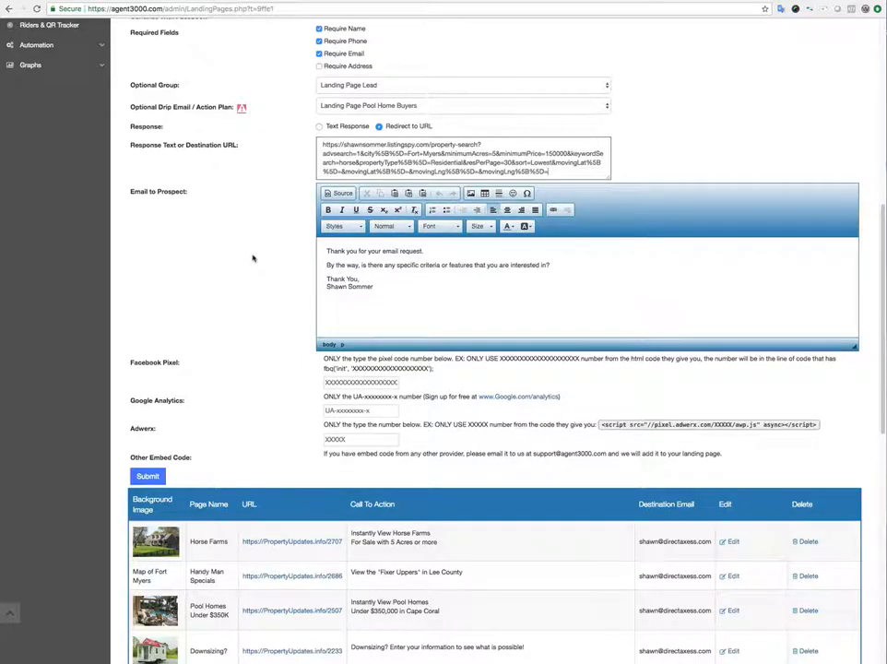
{"action": "scroll", "coordinate": [251, 256], "scroll_direction": "down", "scroll_amount": 2}
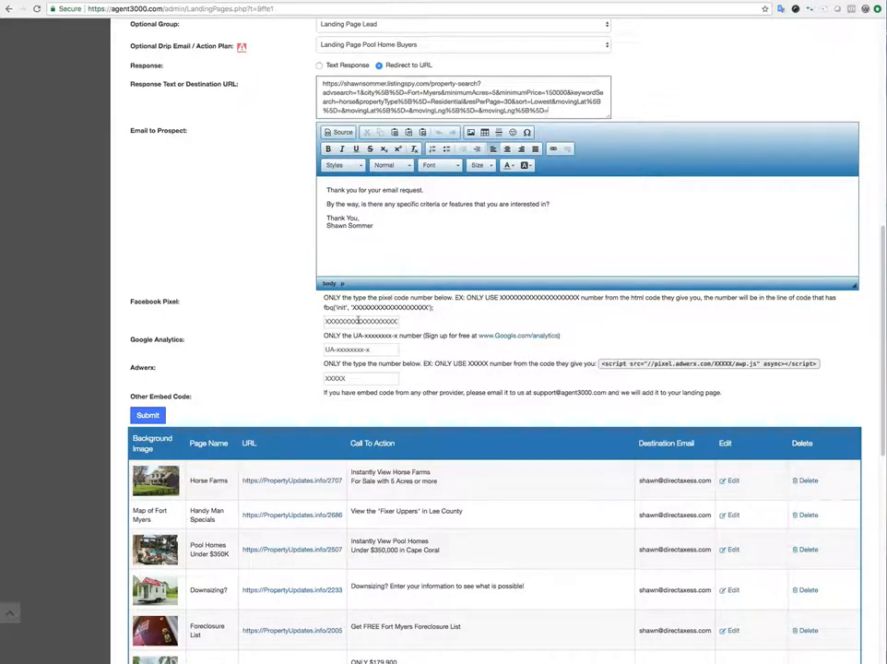
{"action": "left_click", "coordinate": [359, 348]}
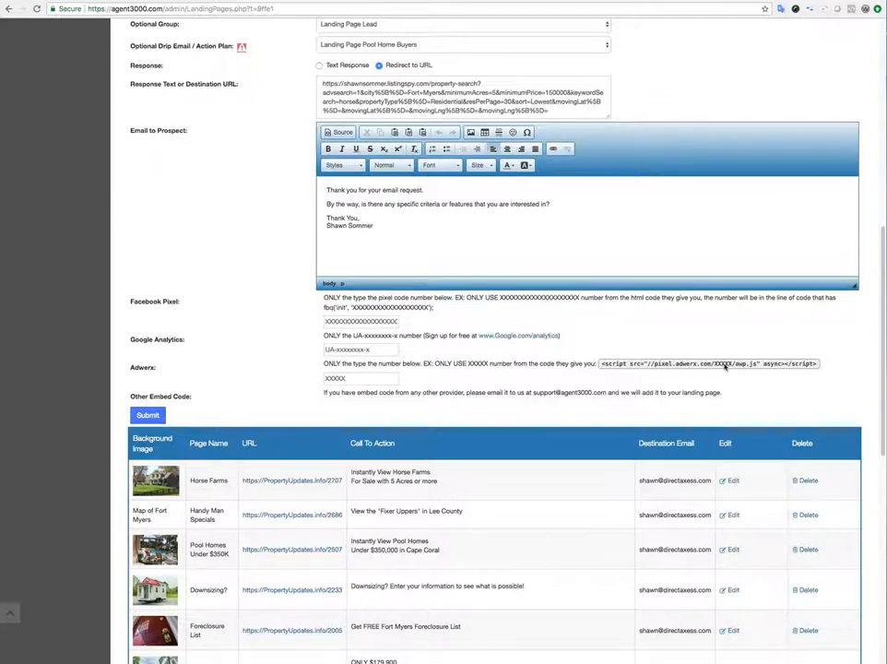
{"action": "left_click", "coordinate": [350, 378]}
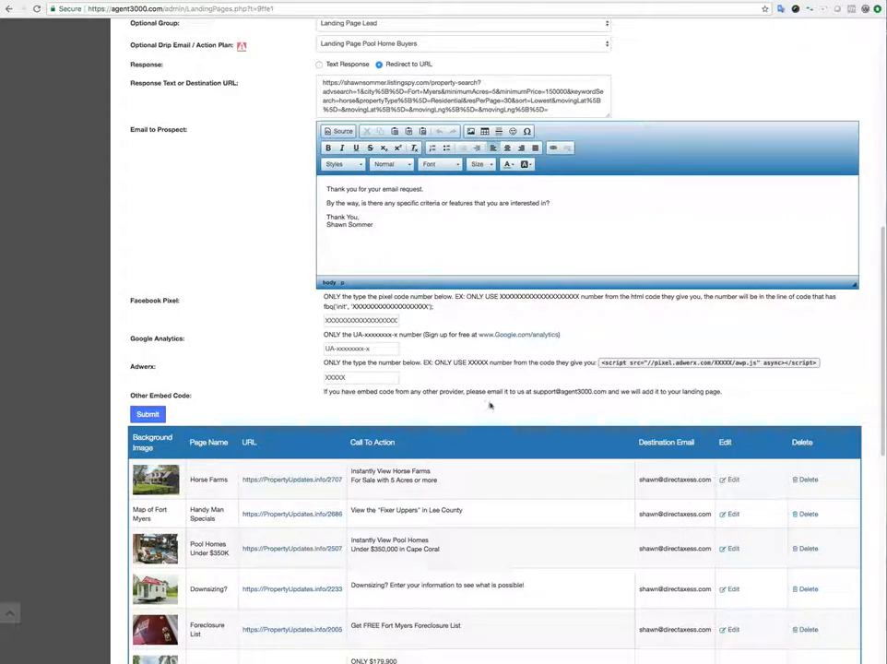
{"action": "scroll", "coordinate": [466, 366], "scroll_direction": "up", "scroll_amount": 3}
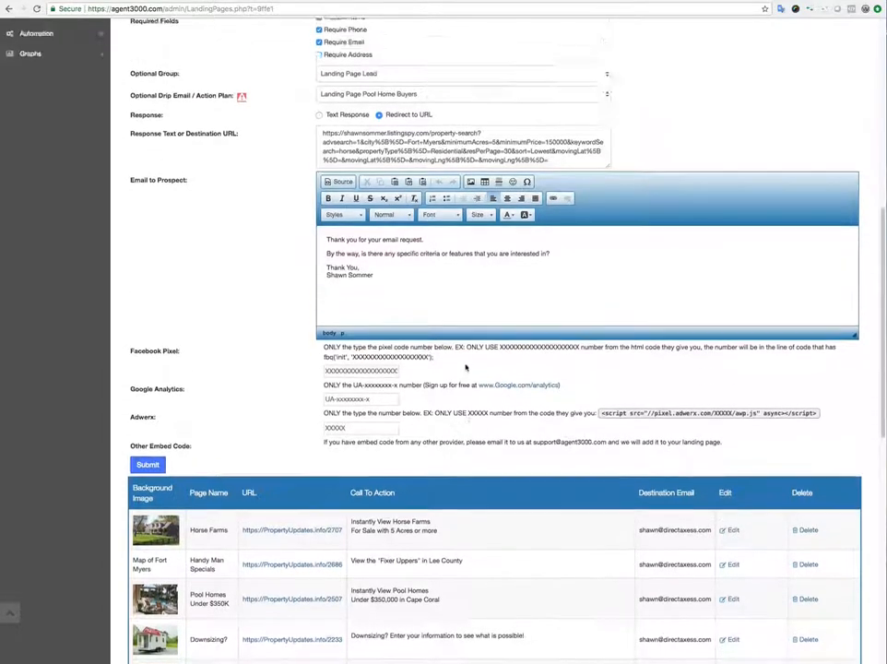
{"action": "scroll", "coordinate": [466, 366], "scroll_direction": "down", "scroll_amount": 4}
{"action": "scroll", "coordinate": [466, 367], "scroll_direction": "down", "scroll_amount": 3}
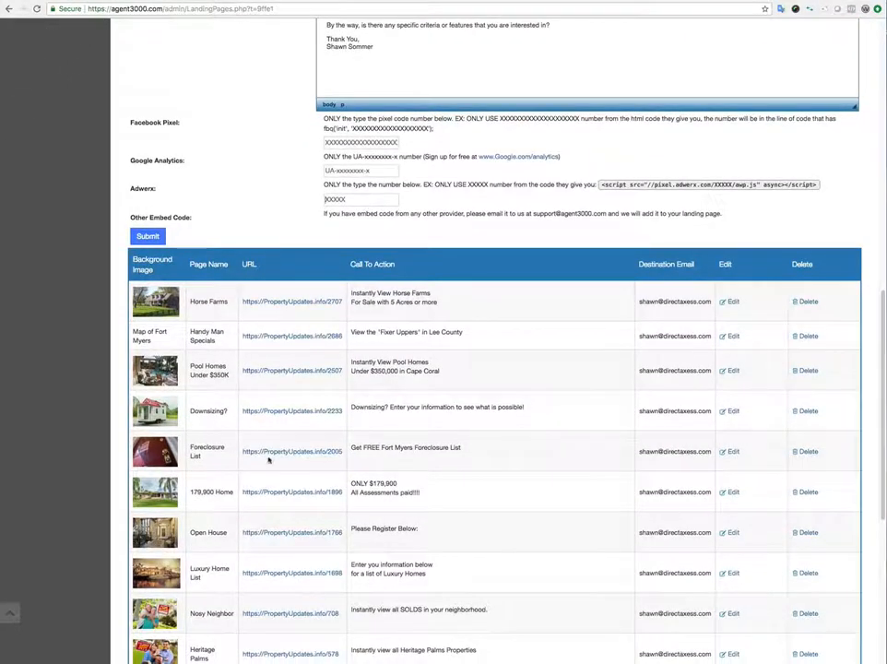
Open the Foreclosure List landing page and inspect both CLICK HERE link targets without changes.
{"action": "left_click", "coordinate": [733, 452]}
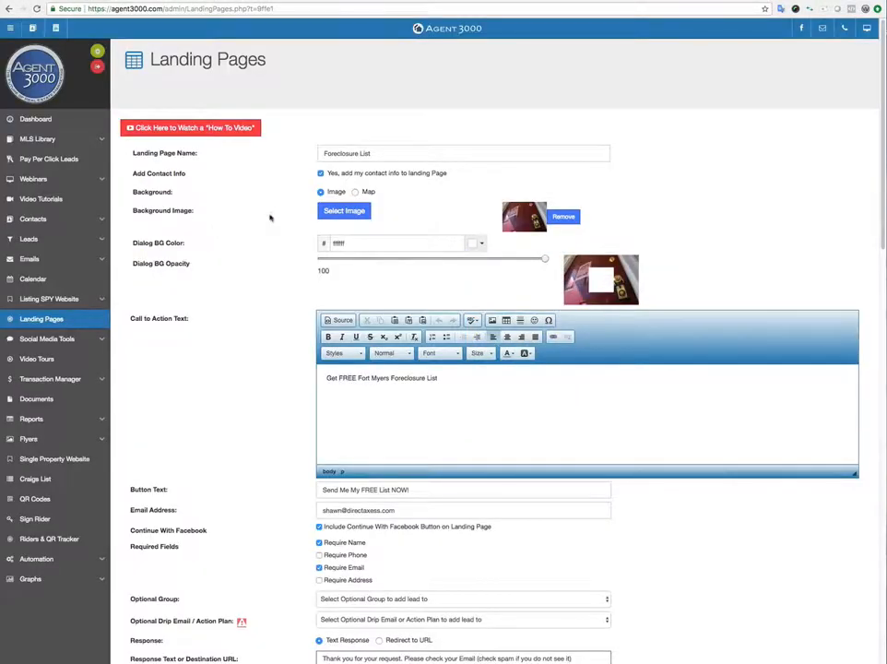
{"action": "scroll", "coordinate": [279, 257], "scroll_direction": "down", "scroll_amount": 9}
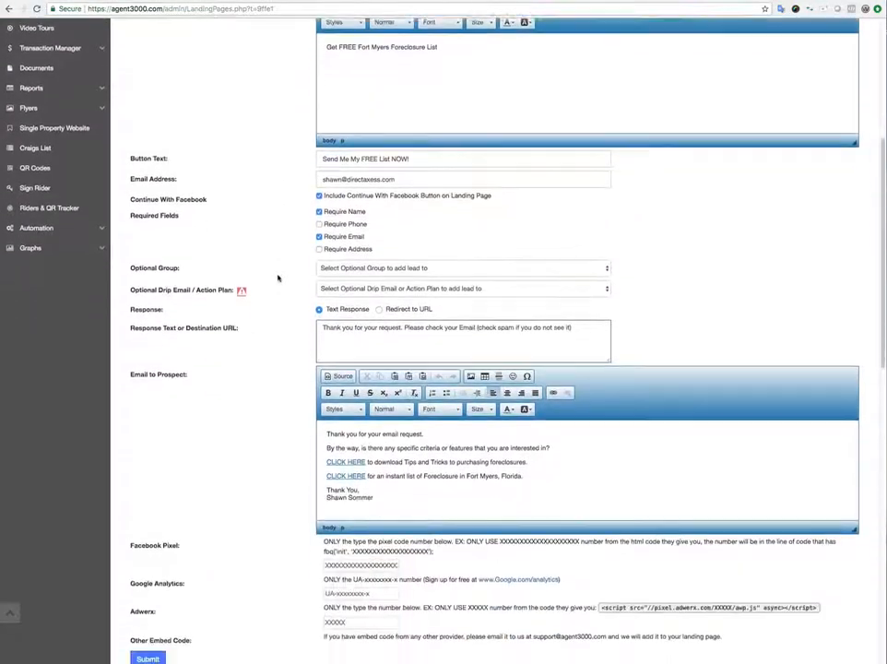
{"action": "scroll", "coordinate": [278, 277], "scroll_direction": "down", "scroll_amount": 2}
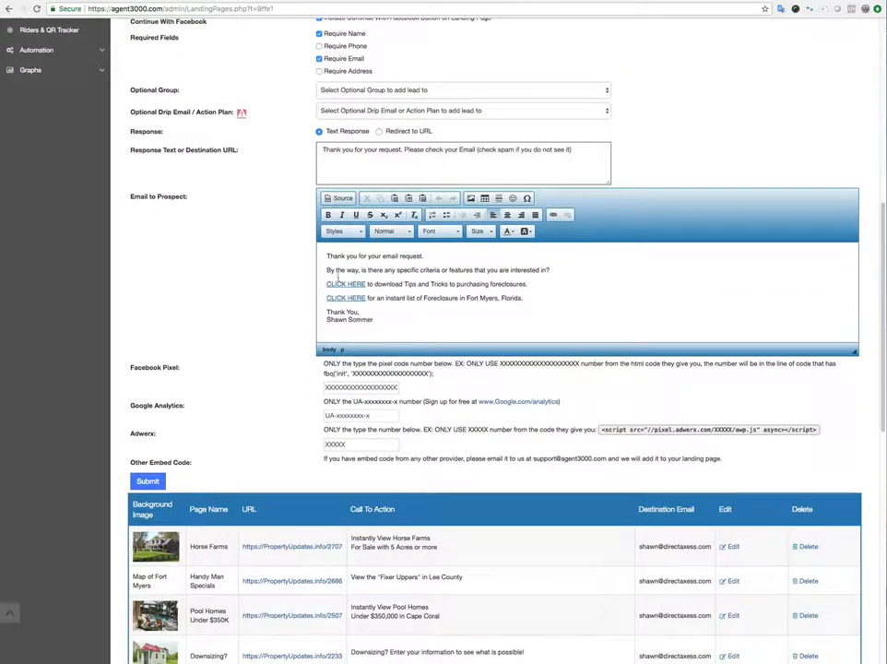
{"action": "left_click", "coordinate": [349, 286]}
{"action": "double_click", "coordinate": [350, 298]}
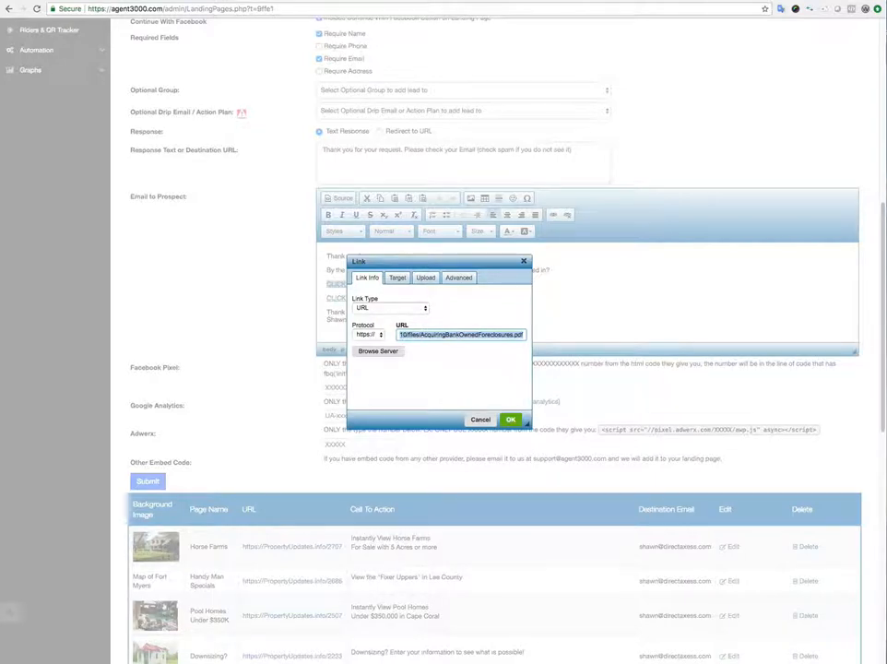
{"action": "left_click", "coordinate": [480, 421]}
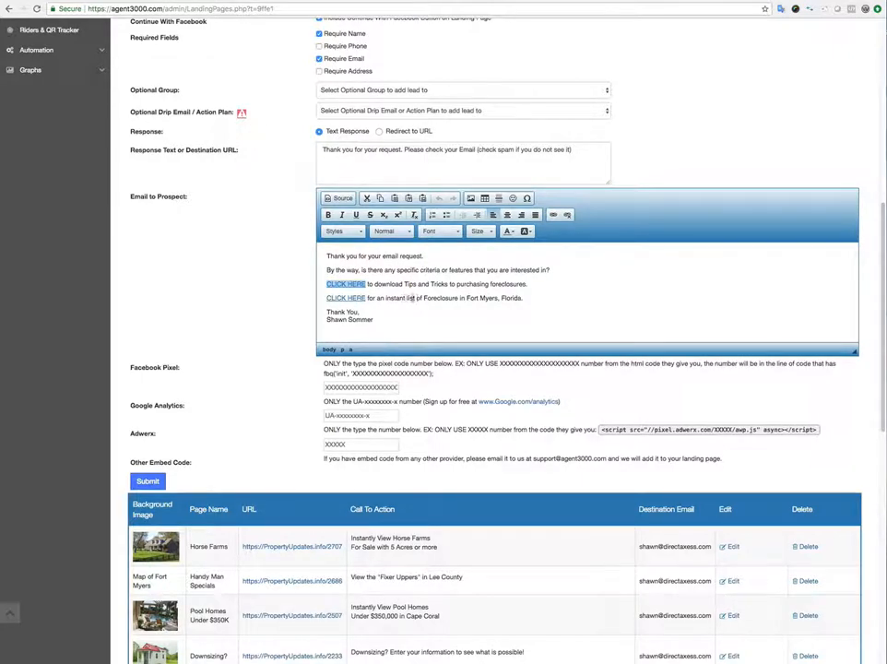
{"action": "double_click", "coordinate": [360, 298]}
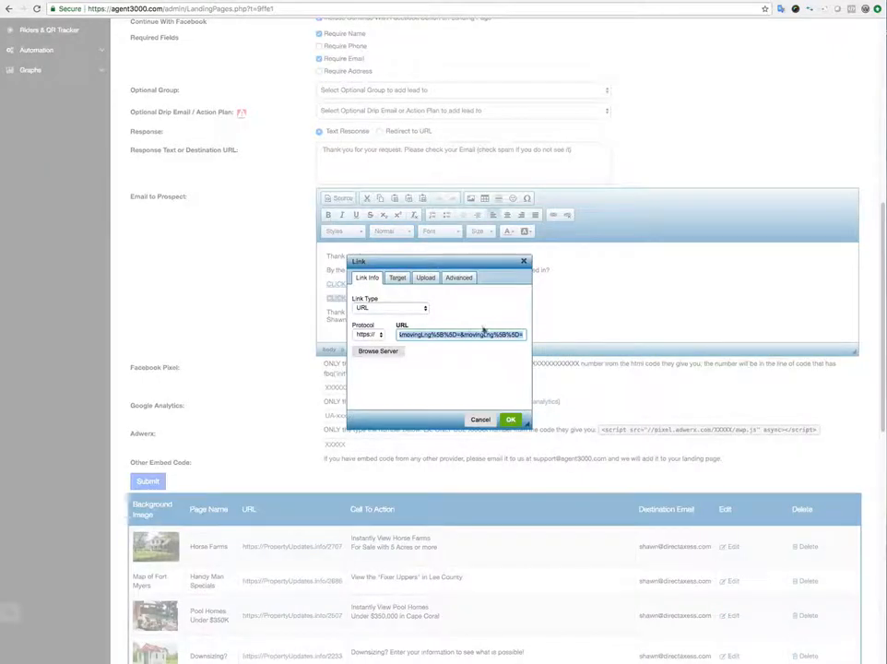
{"action": "left_click", "coordinate": [433, 334]}
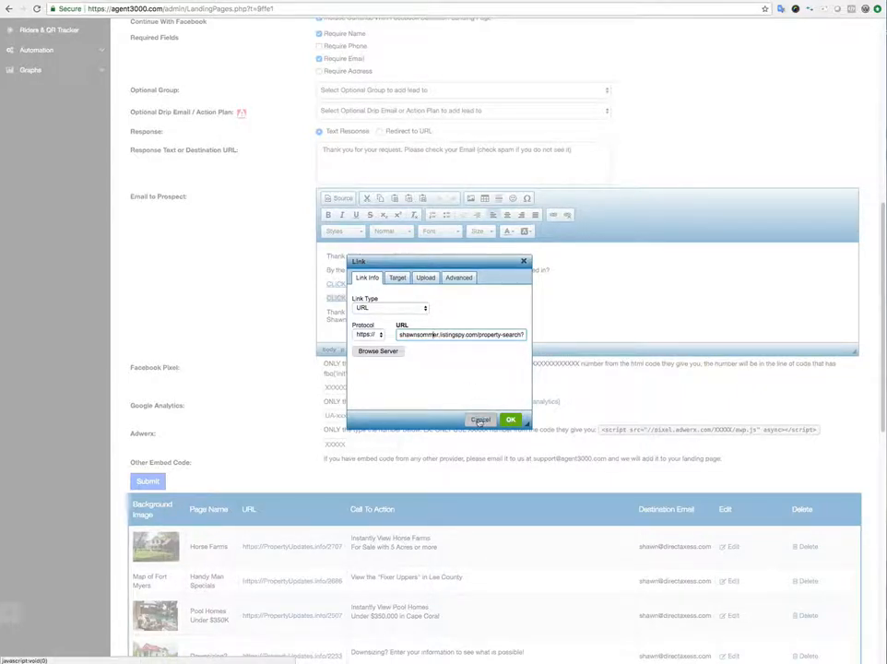
{"action": "left_click", "coordinate": [479, 422]}
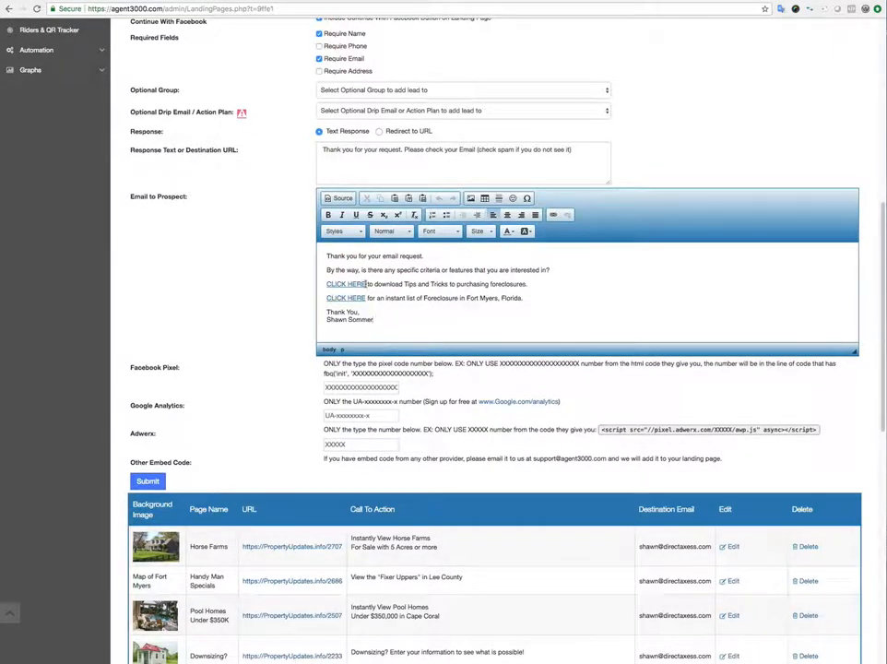
Retype the first CLICK HERE as plain text to strip its link.
{"action": "left_click_drag", "start_coordinate": [367, 284], "coordinate": [321, 284]}
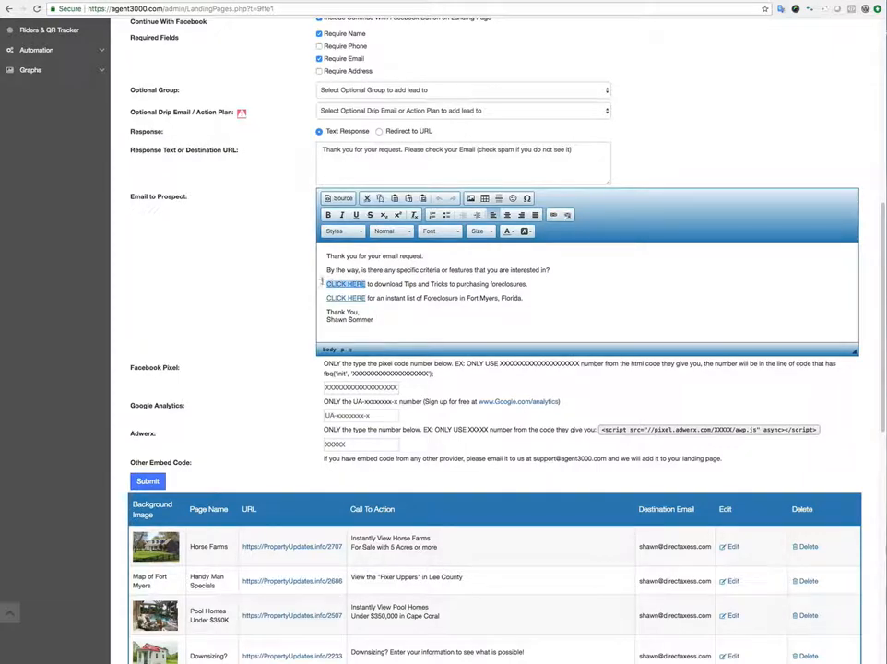
{"action": "type", "text": "CLICK HER"}
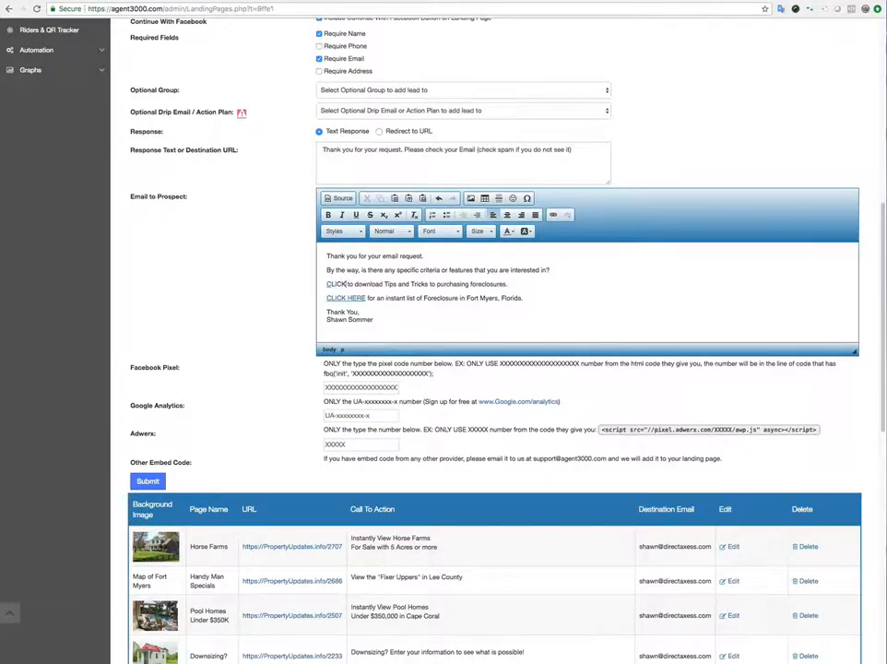
{"action": "type", "text": "E"}
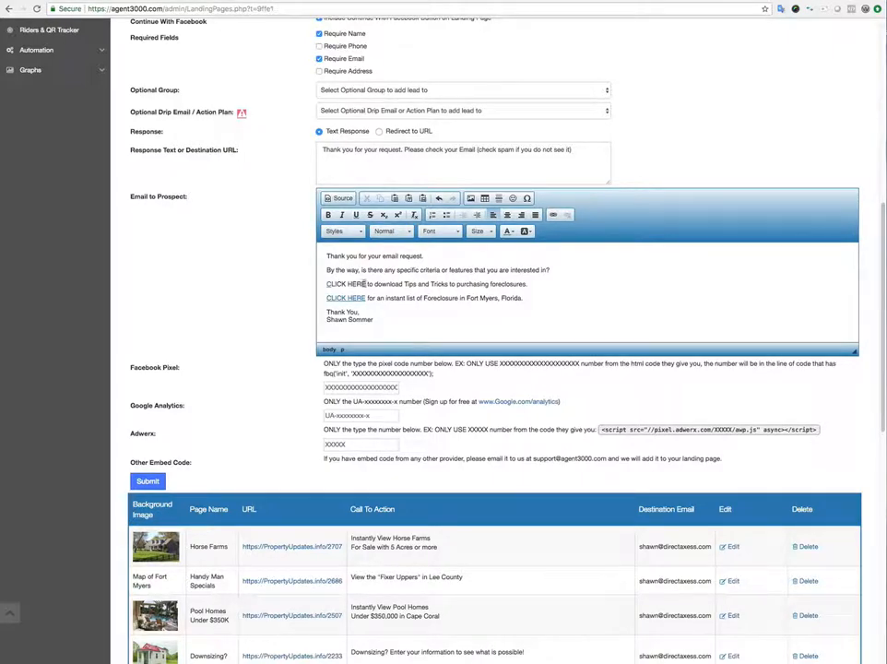
{"action": "key", "text": "shift+End"}
{"action": "key", "text": "shift+Home"}
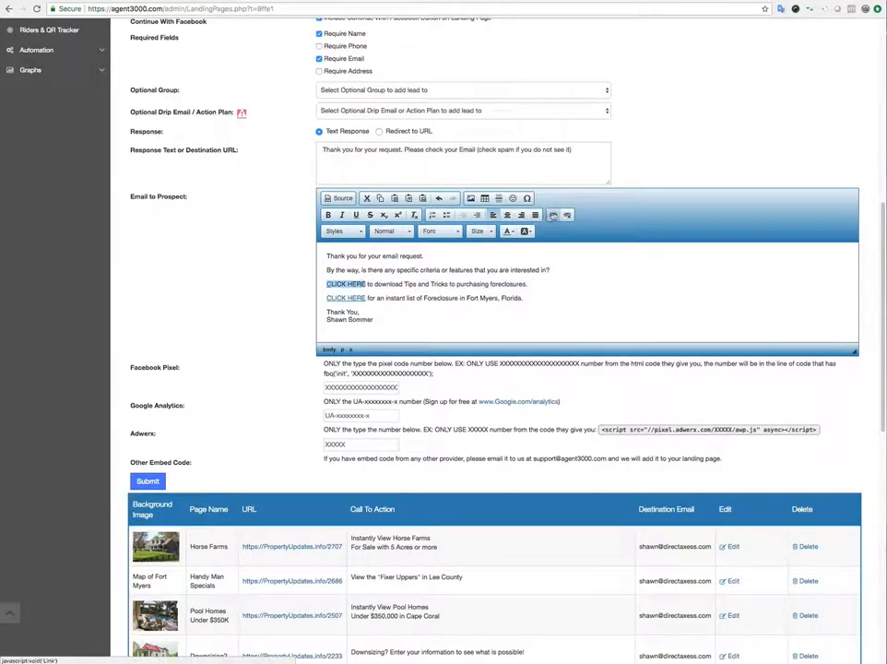
Link the first CLICK HERE to the uploaded AcquiringBankOwnedForeclosures(1).pdf on the server.
{"action": "left_click", "coordinate": [552, 215]}
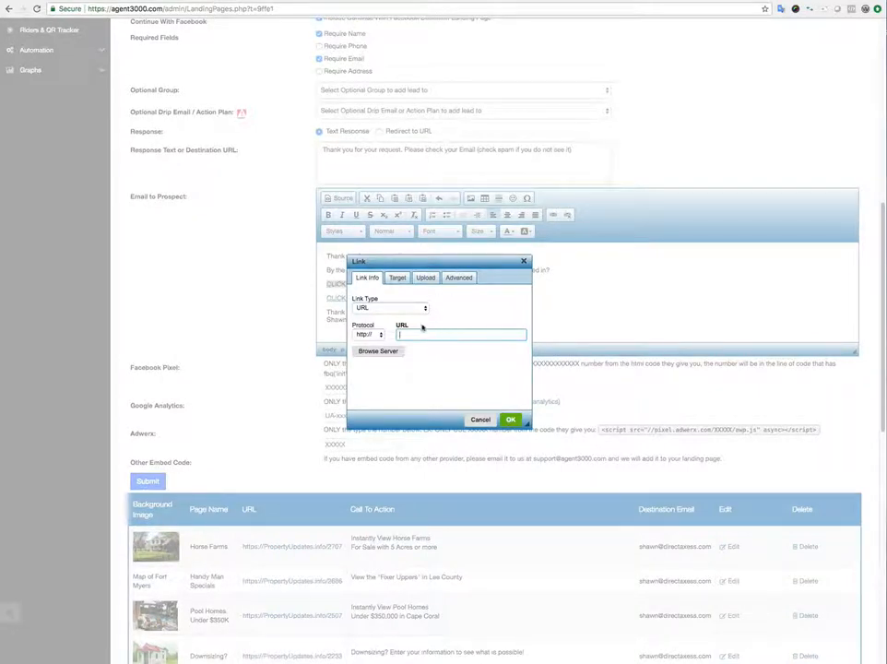
{"action": "left_click", "coordinate": [424, 278]}
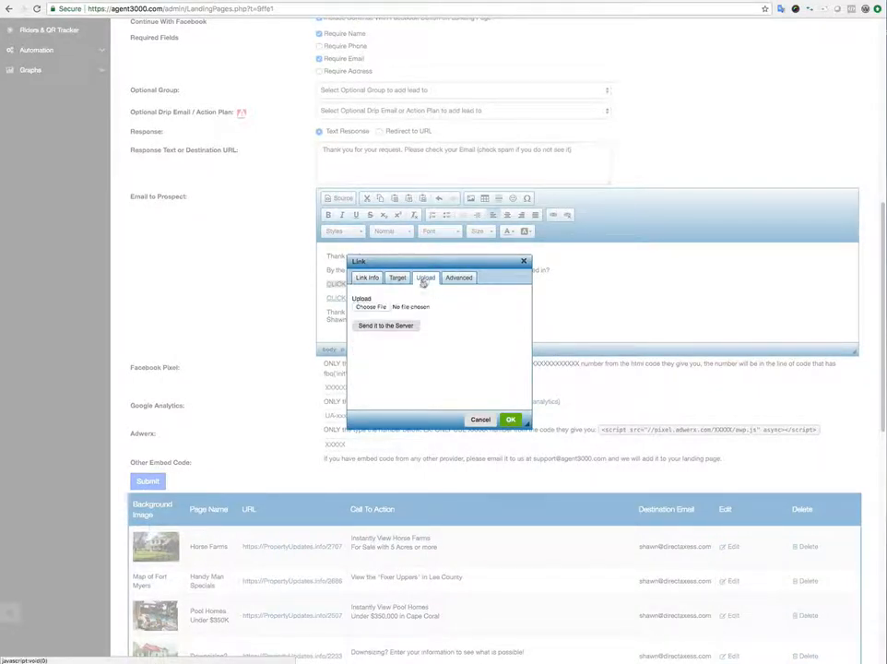
{"action": "left_click", "coordinate": [371, 307]}
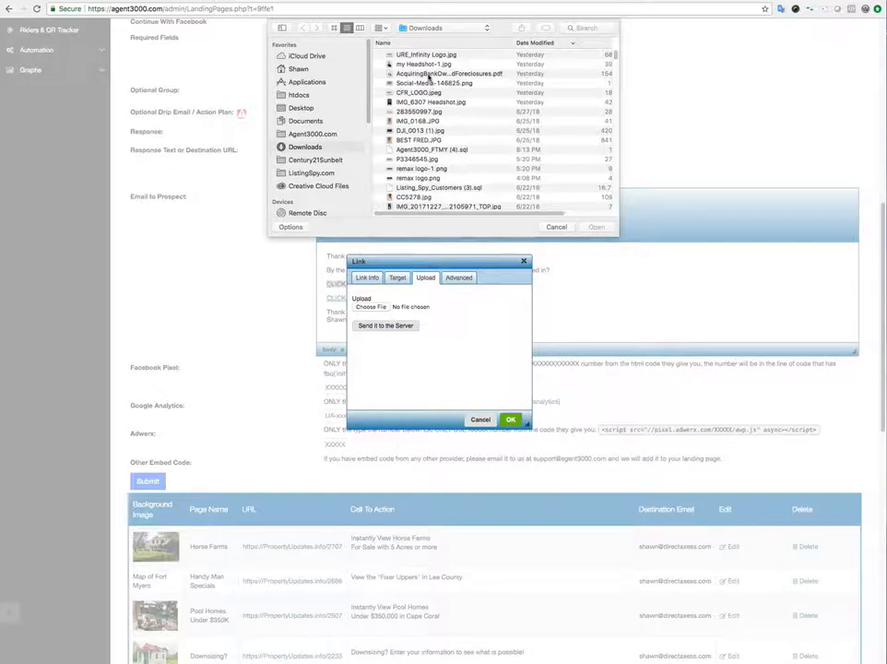
{"action": "double_click", "coordinate": [421, 75]}
{"action": "left_click", "coordinate": [395, 328]}
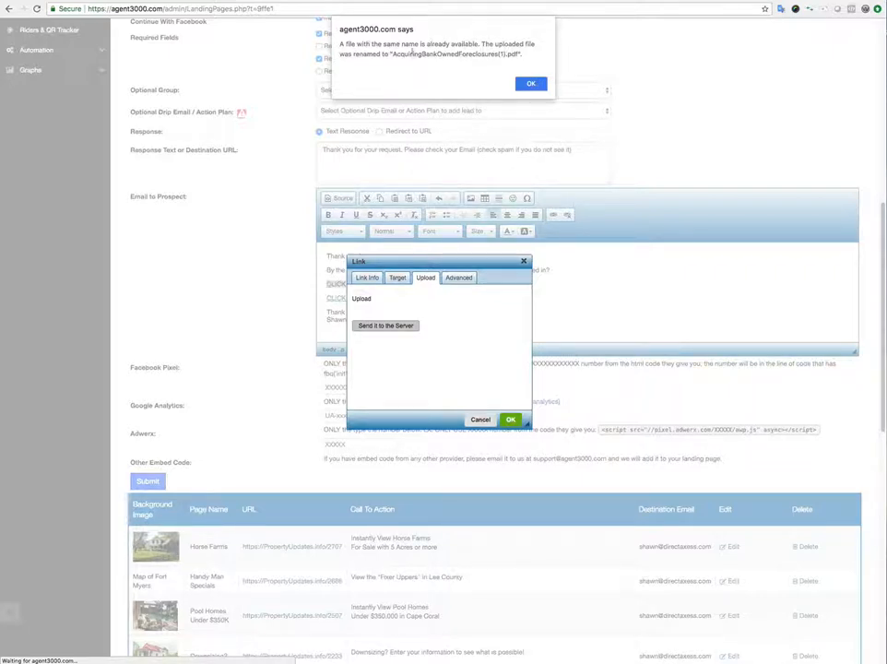
{"action": "left_click", "coordinate": [531, 83]}
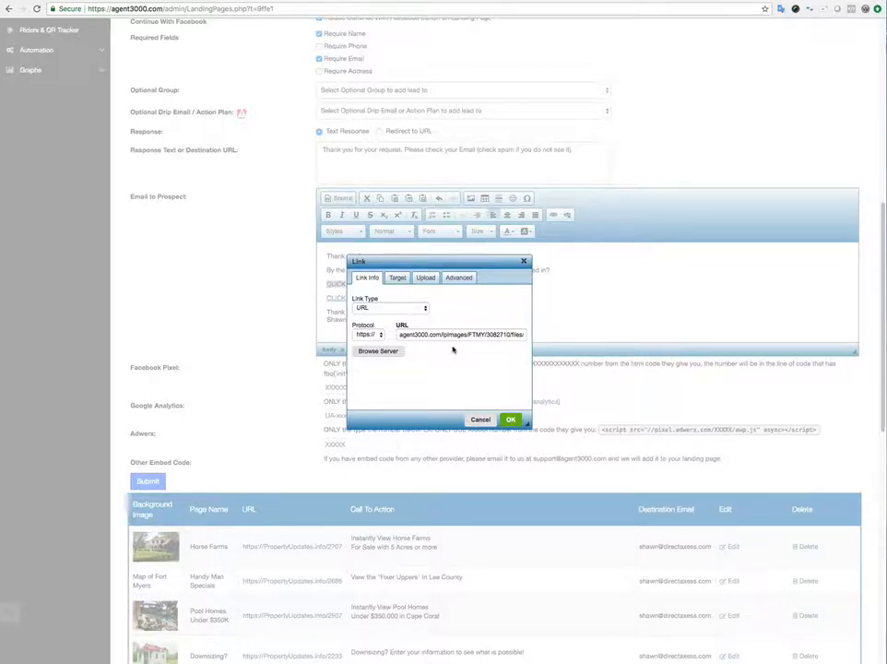
{"action": "left_click", "coordinate": [511, 419]}
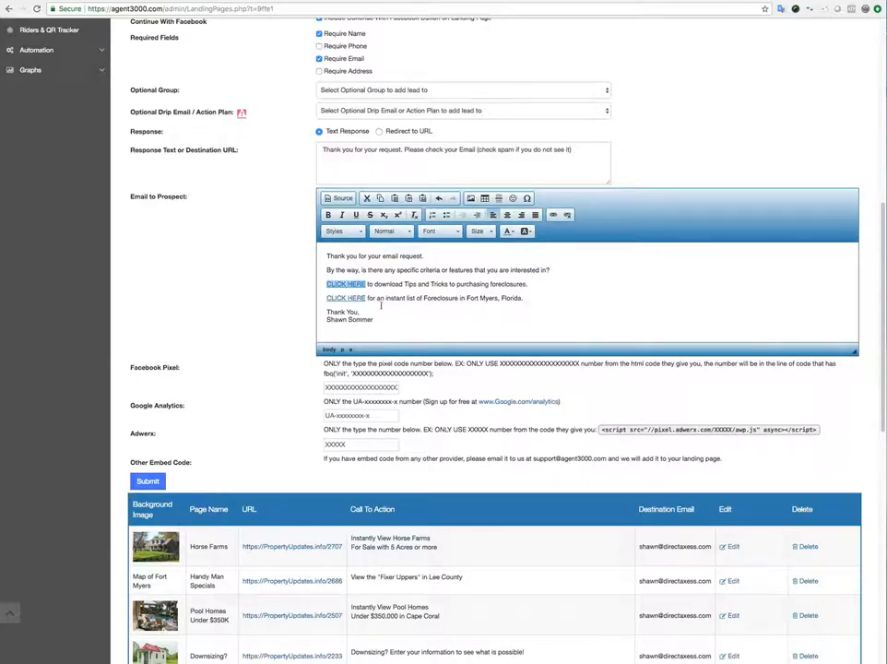
{"action": "scroll", "coordinate": [310, 444], "scroll_direction": "down", "scroll_amount": 1}
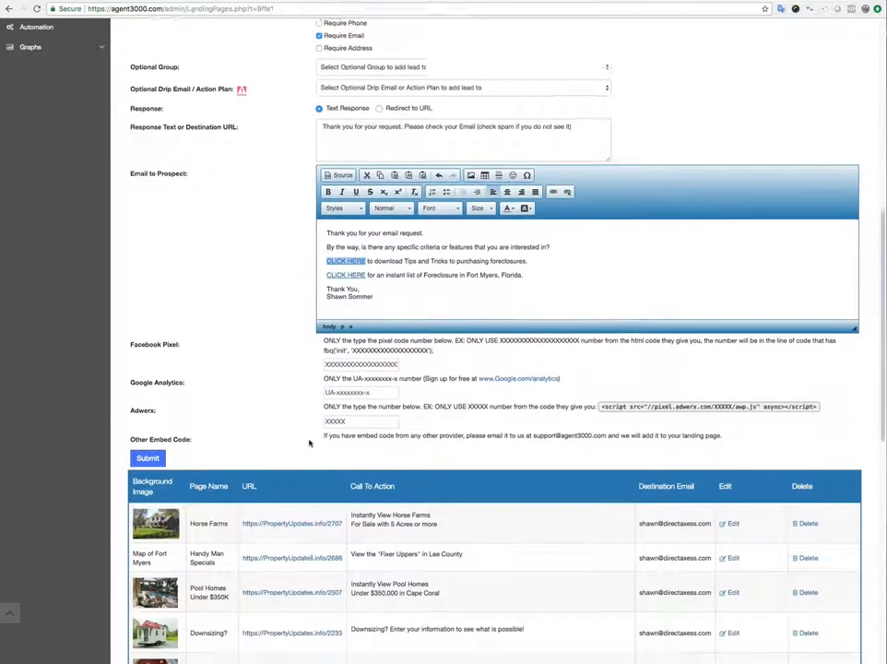
{"action": "scroll", "coordinate": [310, 444], "scroll_direction": "down", "scroll_amount": 10}
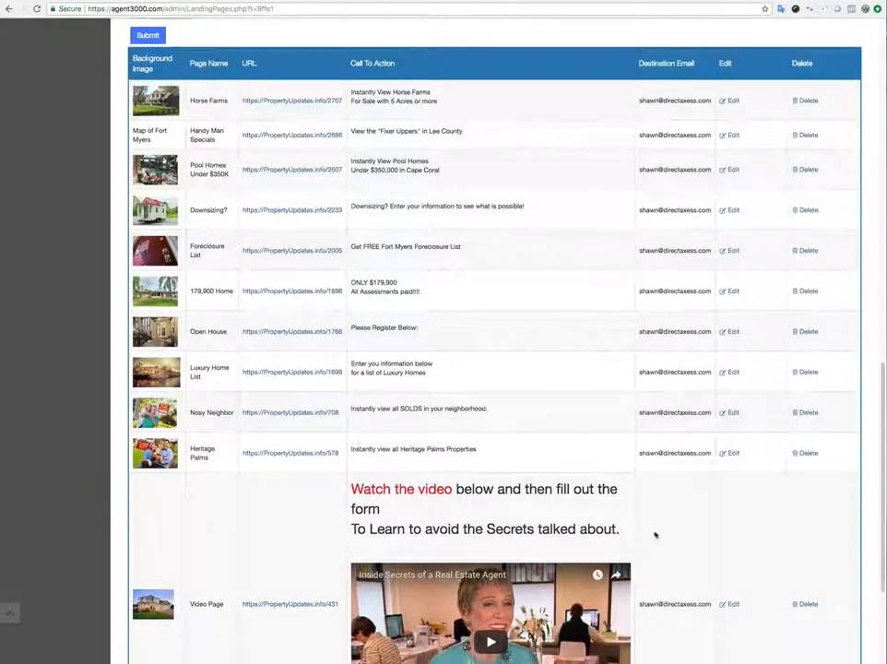
Open the Video Page landing page and add an empty line after the call-to-action headline.
{"action": "left_click", "coordinate": [730, 604]}
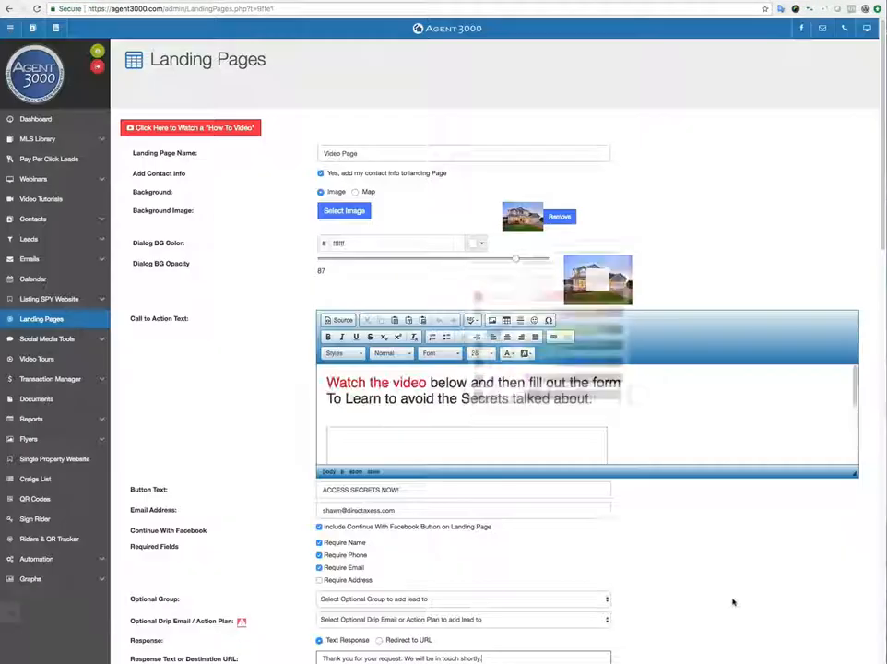
{"action": "scroll", "coordinate": [275, 186], "scroll_direction": "down", "scroll_amount": 2}
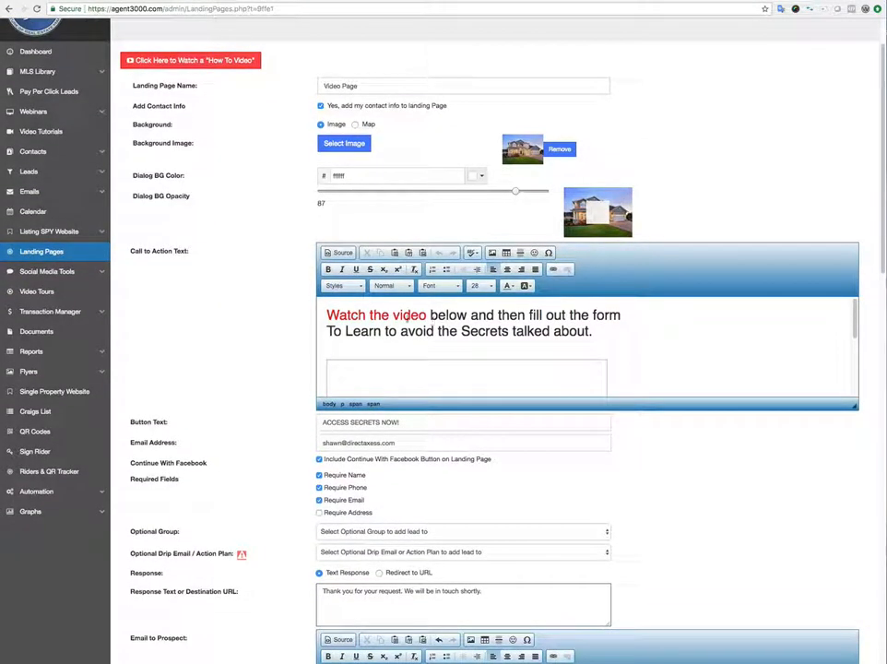
{"action": "scroll", "coordinate": [386, 316], "scroll_direction": "down", "scroll_amount": 3}
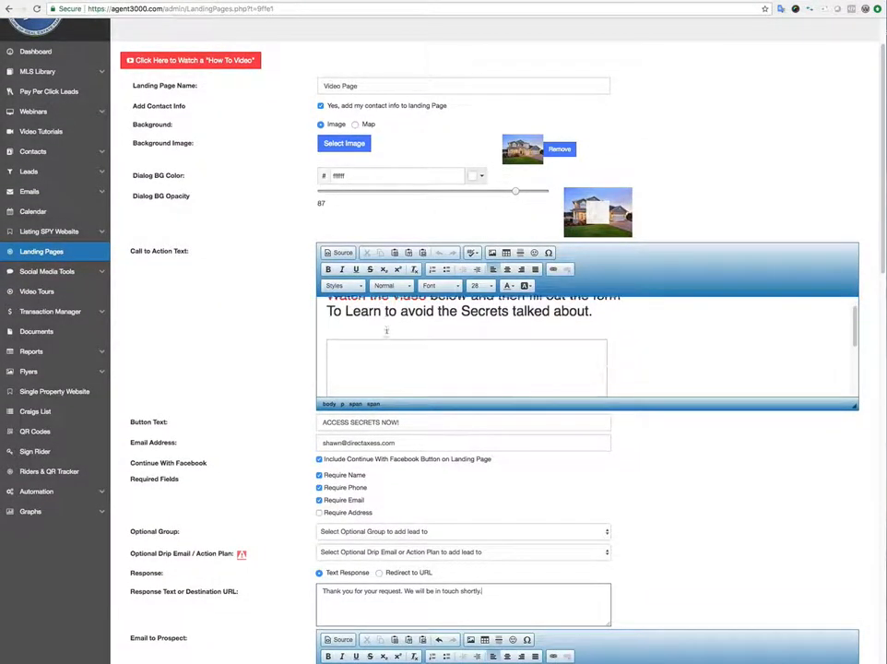
{"action": "scroll", "coordinate": [386, 336], "scroll_direction": "up", "scroll_amount": 3}
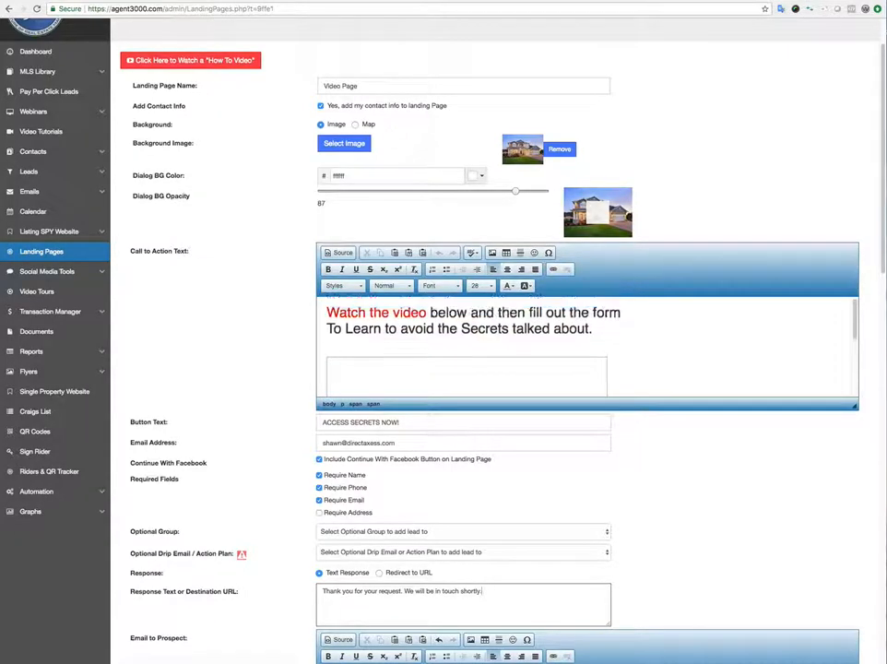
{"action": "left_click", "coordinate": [600, 332]}
{"action": "key", "text": "Return"}
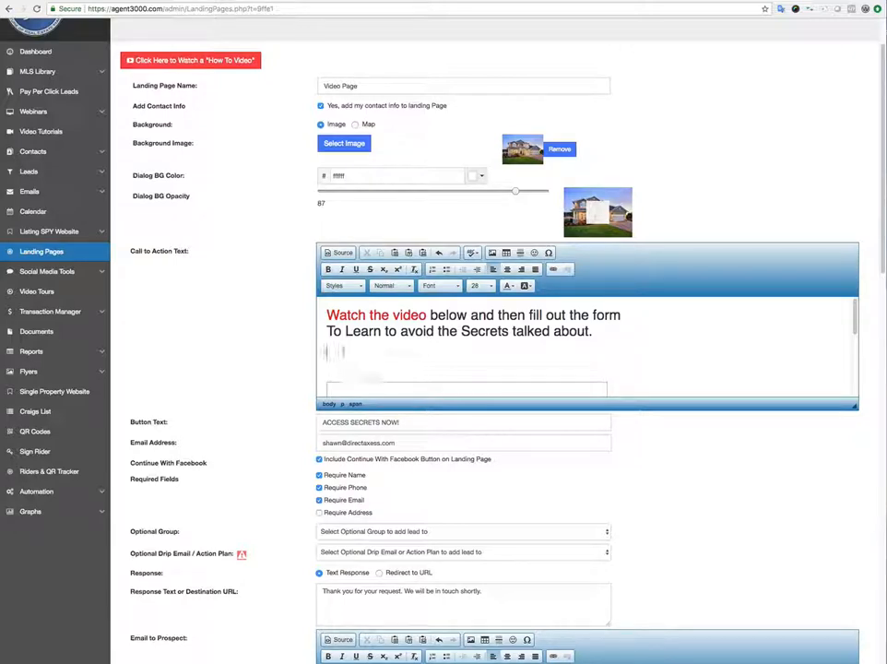
In the Call to Action source, delete the blank paragraph and old YouTube iframe.
{"action": "left_click", "coordinate": [340, 253]}
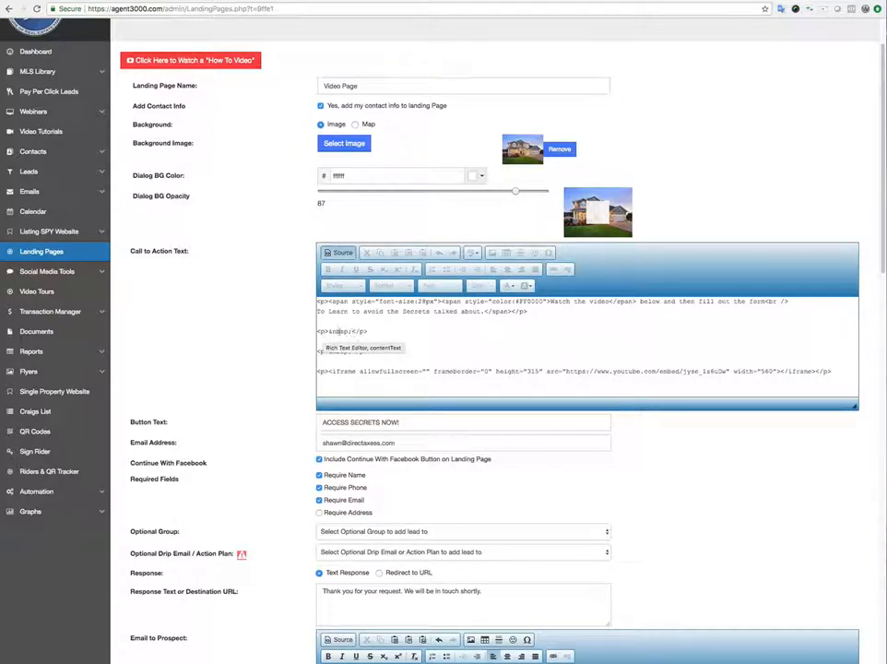
{"action": "scroll", "coordinate": [341, 332], "scroll_direction": "down", "scroll_amount": 1}
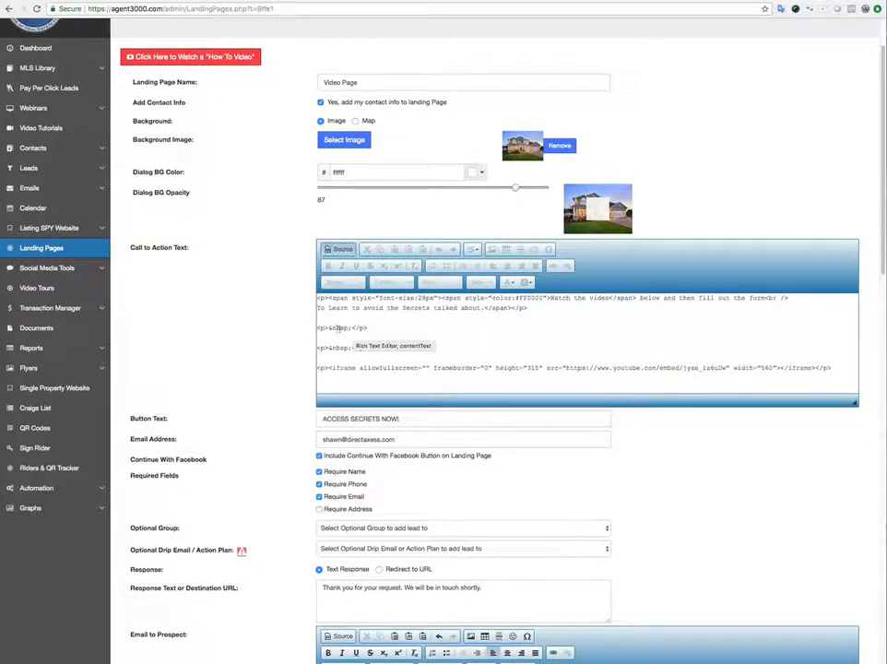
{"action": "left_click", "coordinate": [333, 338]}
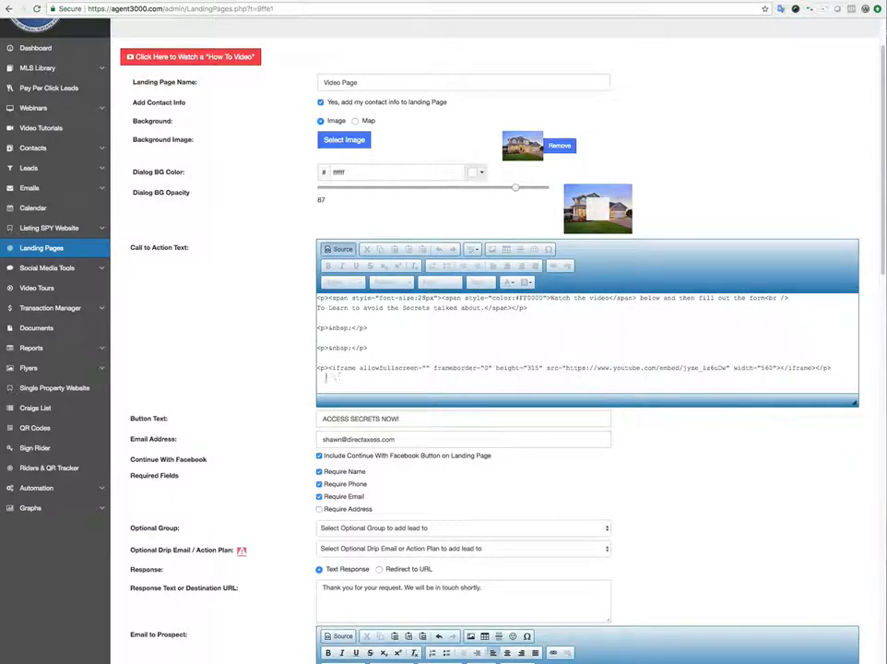
{"action": "left_click_drag", "start_coordinate": [323, 377], "coordinate": [317, 353]}
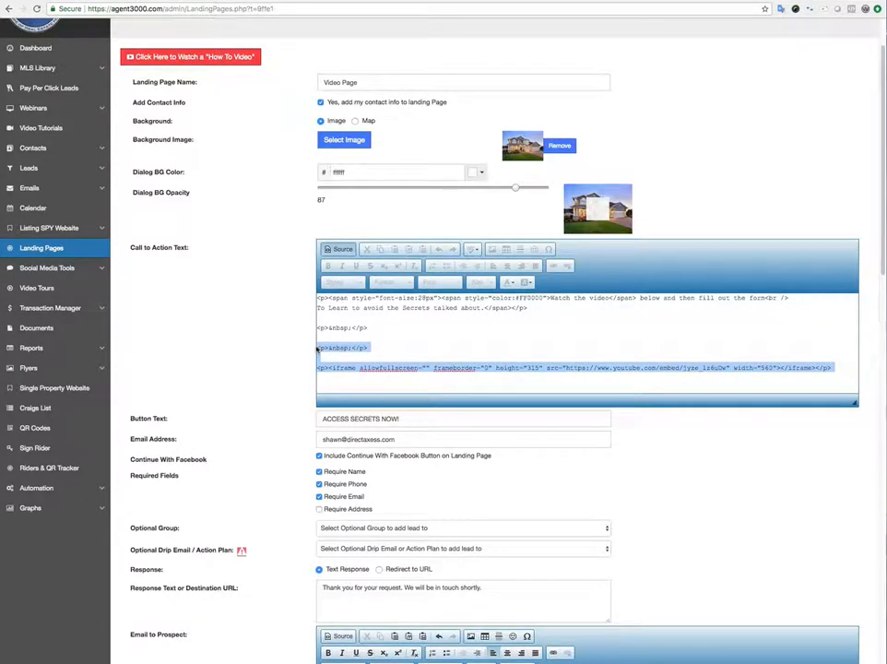
{"action": "key", "text": "BackSpace"}
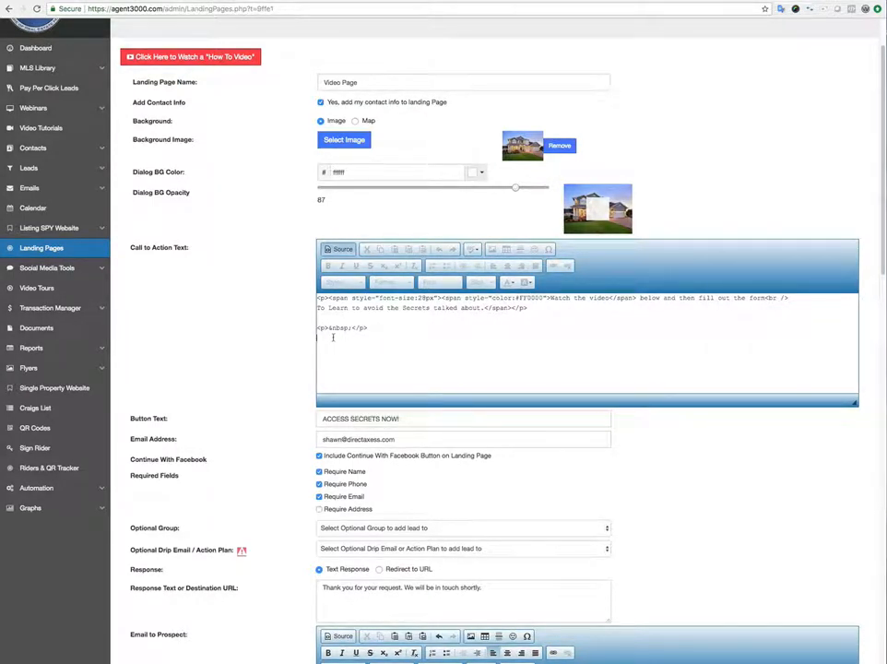
Copy the 'Inside Secrets of a Real Estate Agent' embed code with suggested videos turned off.
{"action": "left_click", "coordinate": [493, 1]}
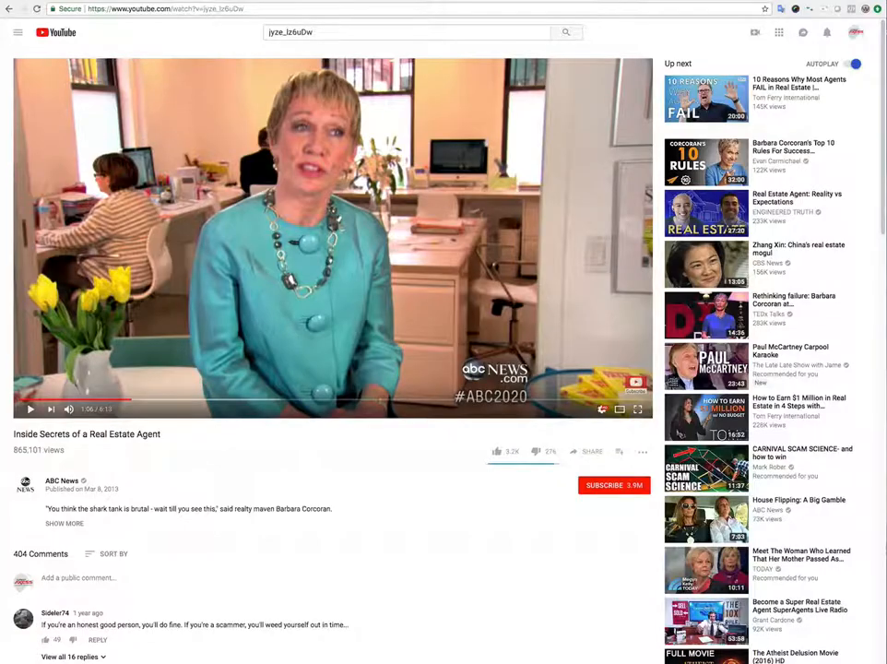
{"action": "left_click", "coordinate": [595, 455]}
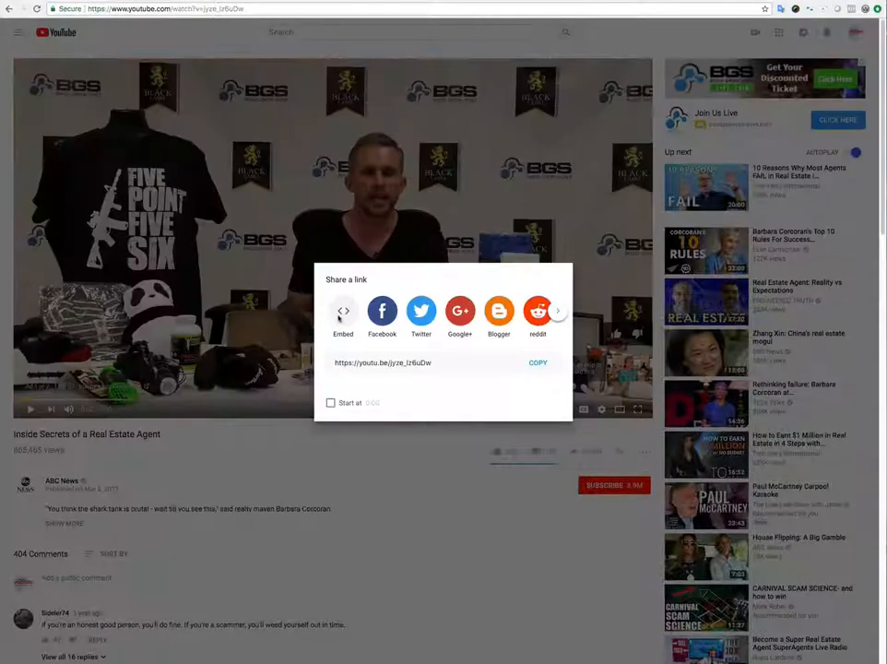
{"action": "left_click", "coordinate": [345, 314]}
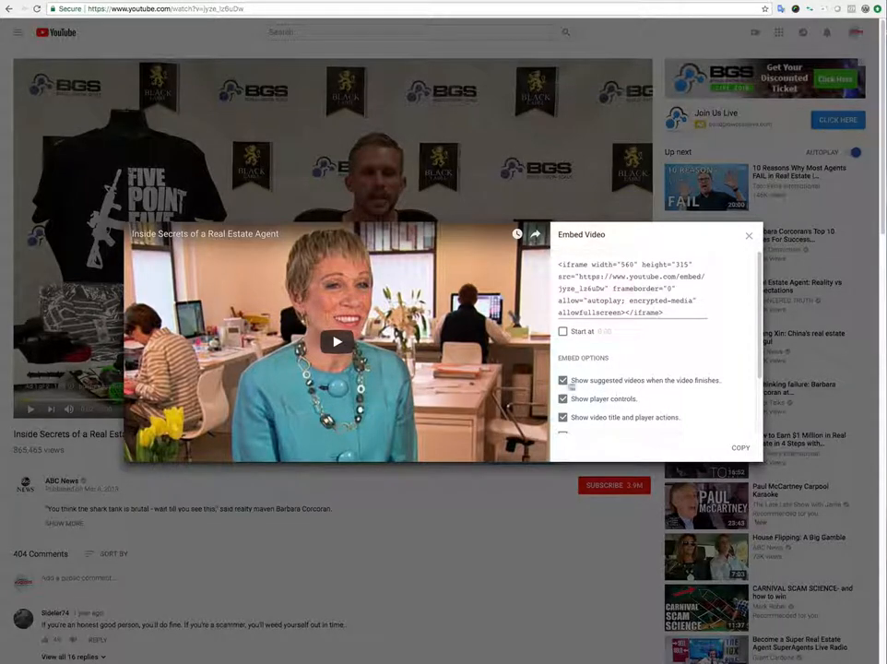
{"action": "left_click", "coordinate": [627, 381]}
{"action": "scroll", "coordinate": [633, 389], "scroll_direction": "down", "scroll_amount": 2}
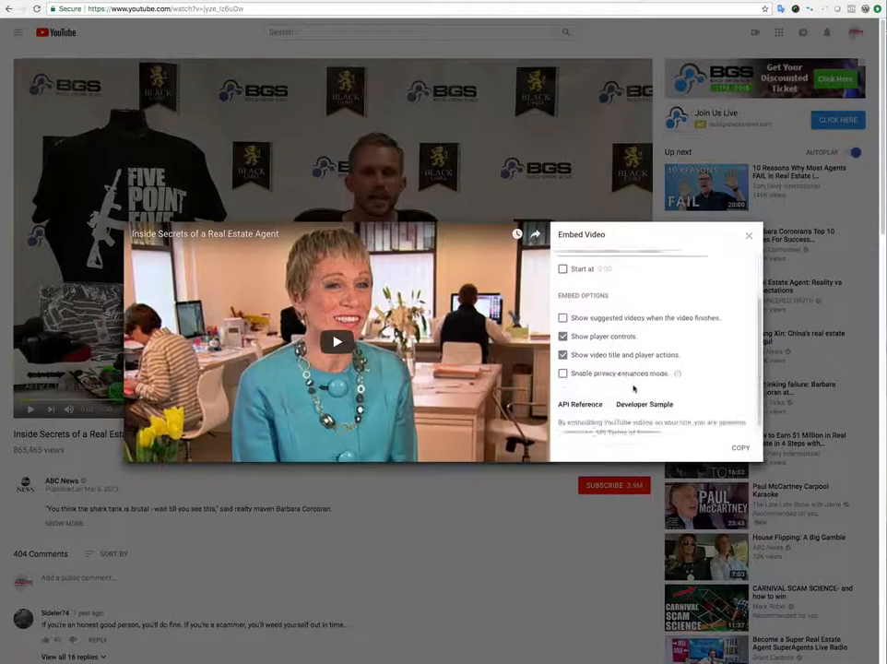
{"action": "scroll", "coordinate": [629, 358], "scroll_direction": "up", "scroll_amount": 2}
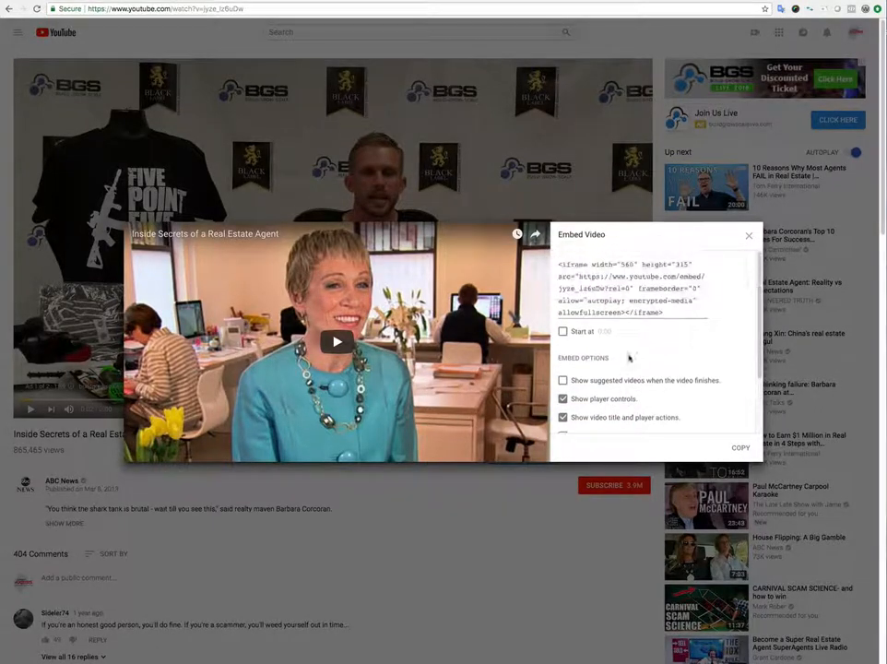
{"action": "left_click", "coordinate": [739, 448]}
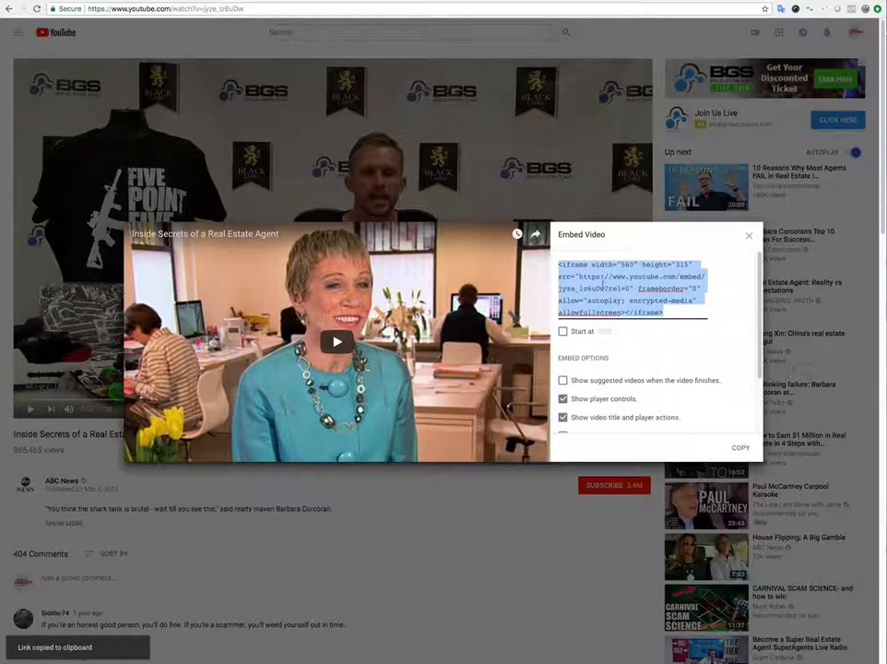
{"action": "left_click", "coordinate": [241, 2]}
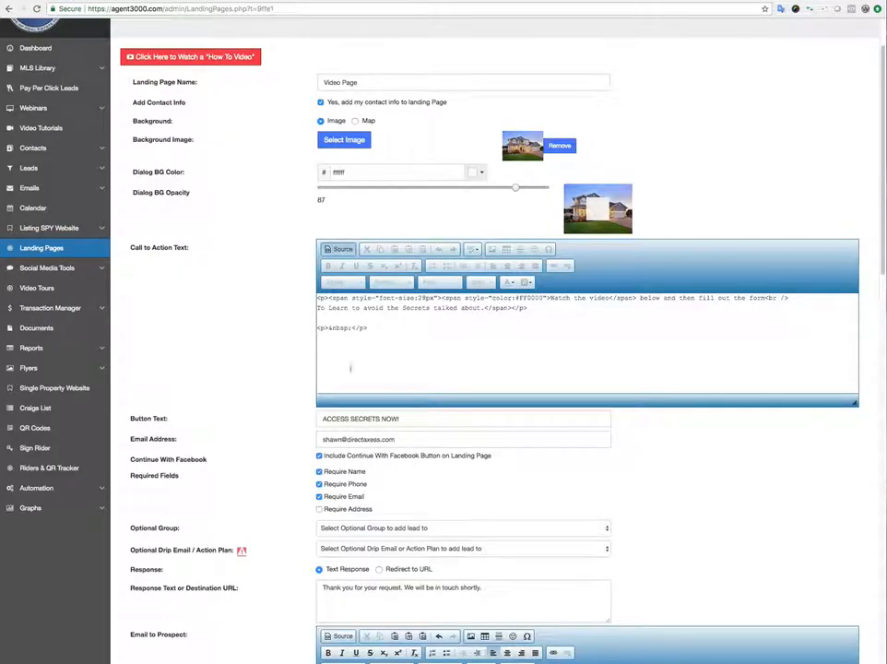
Paste the rel=0 YouTube embed into the Call to Action source and return to formatted view.
{"action": "right_click", "coordinate": [327, 342]}
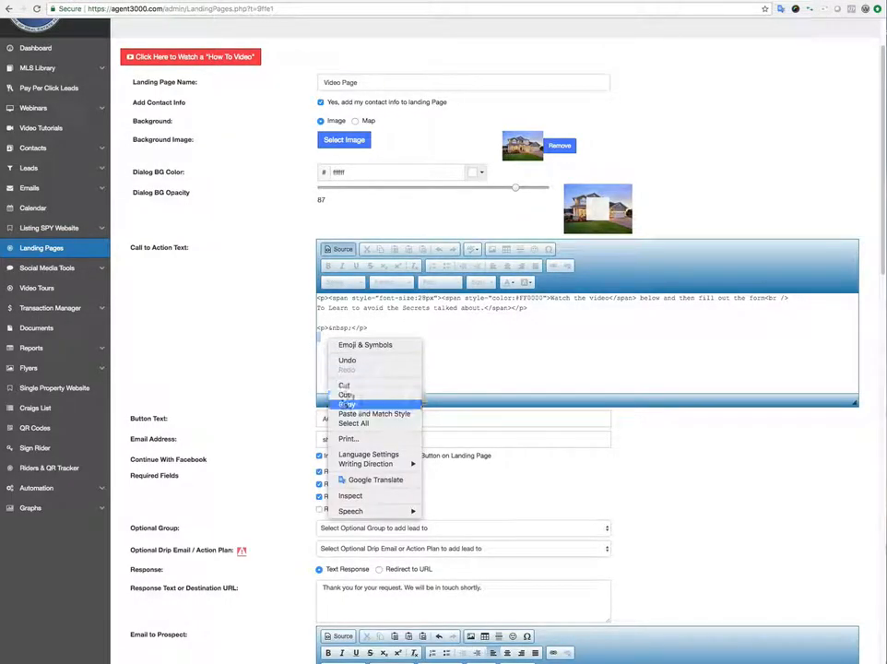
{"action": "left_click", "coordinate": [349, 404]}
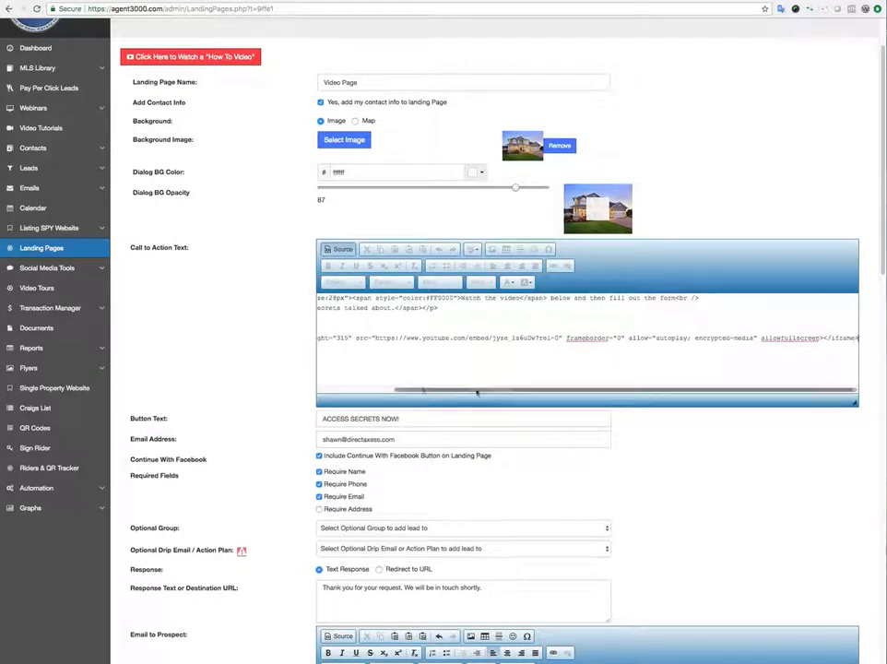
{"action": "left_click_drag", "start_coordinate": [477, 390], "coordinate": [351, 386]}
{"action": "left_click", "coordinate": [343, 250]}
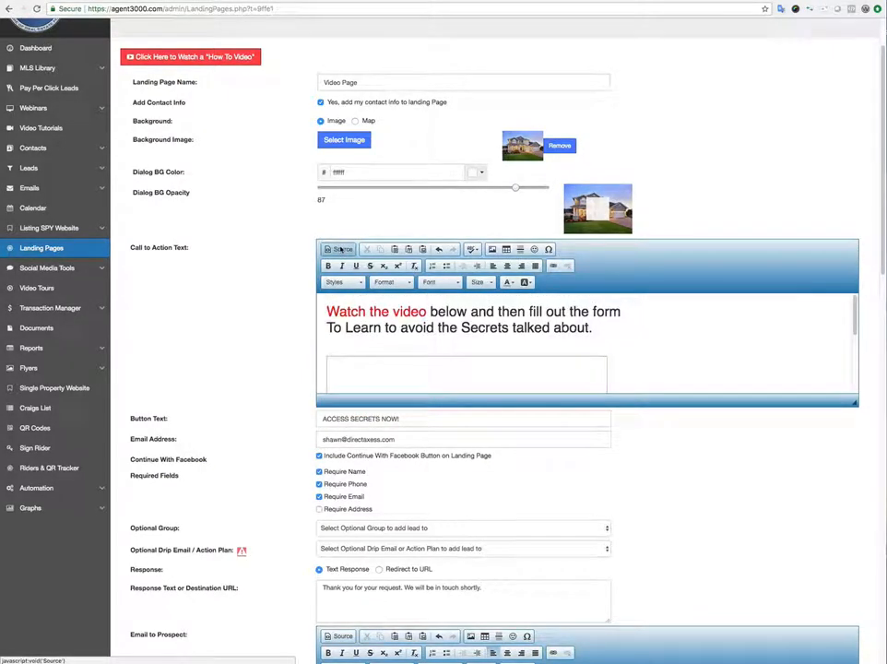
{"action": "scroll", "coordinate": [419, 358], "scroll_direction": "down", "scroll_amount": 3}
{"action": "scroll", "coordinate": [434, 346], "scroll_direction": "down", "scroll_amount": 2}
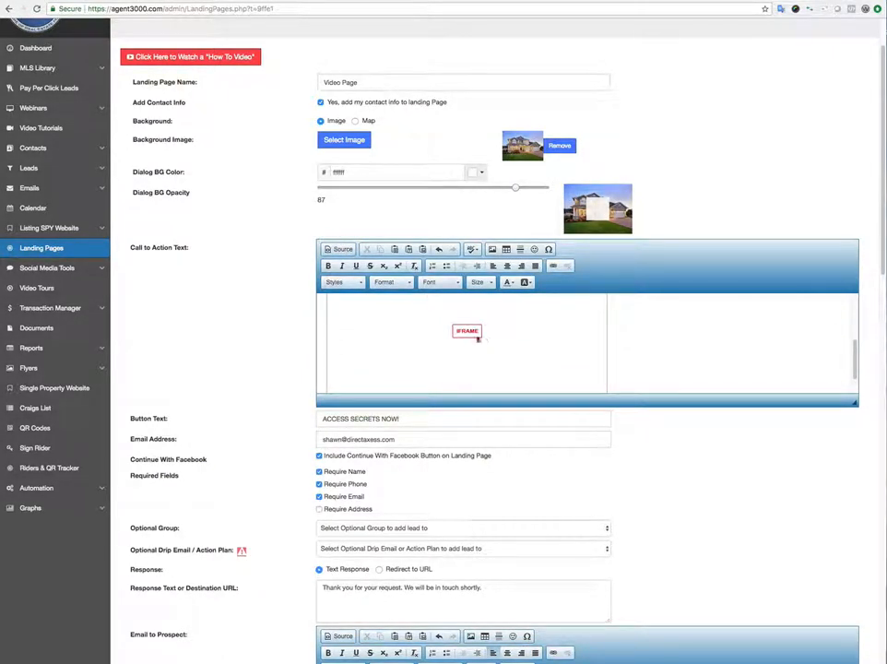
{"action": "scroll", "coordinate": [616, 333], "scroll_direction": "up", "scroll_amount": 3}
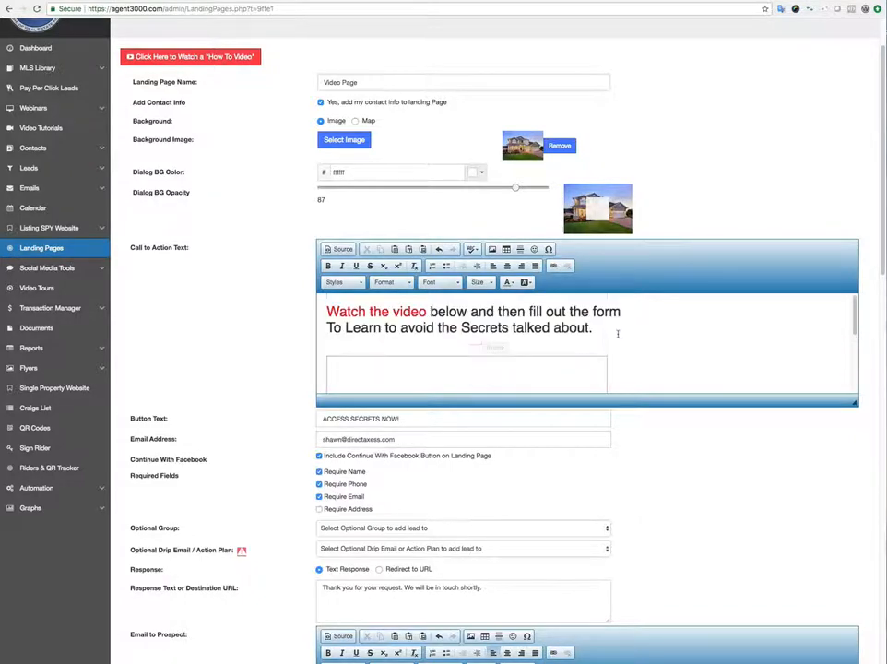
{"action": "scroll", "coordinate": [298, 312], "scroll_direction": "down", "scroll_amount": 6}
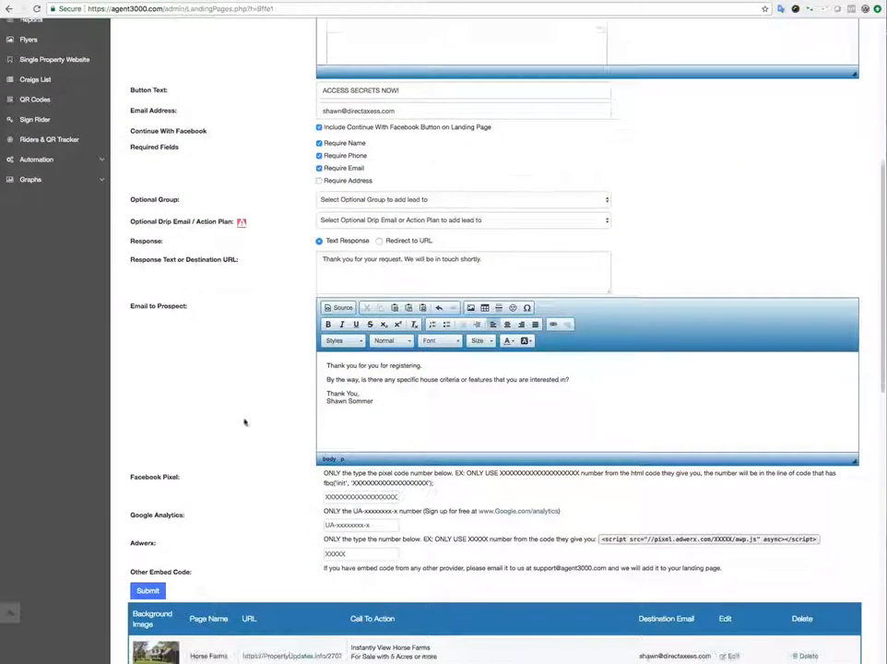
Save the Video Page edits and reload the live page to confirm the real-estate video embed.
{"action": "left_click", "coordinate": [147, 568]}
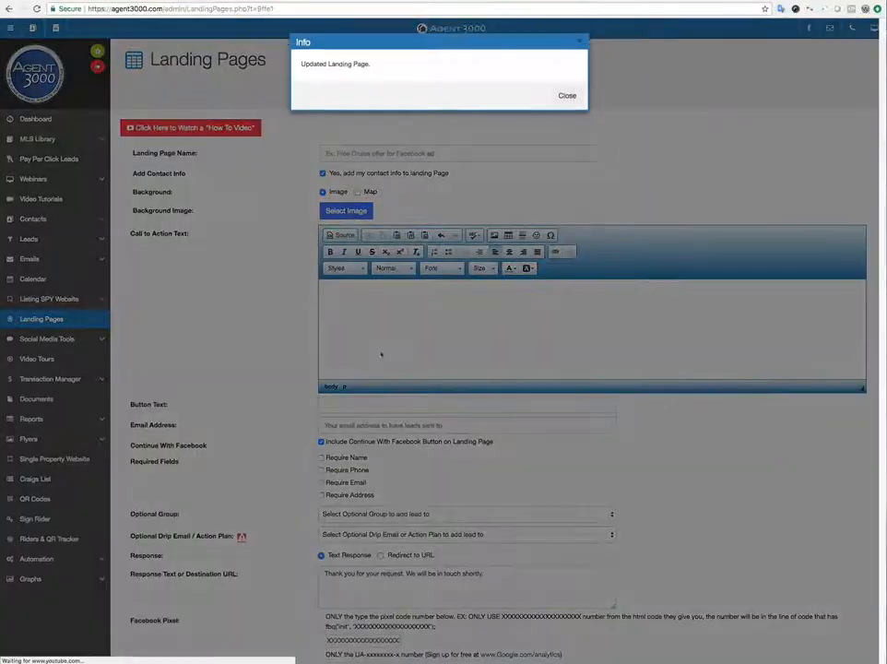
{"action": "left_click", "coordinate": [567, 96]}
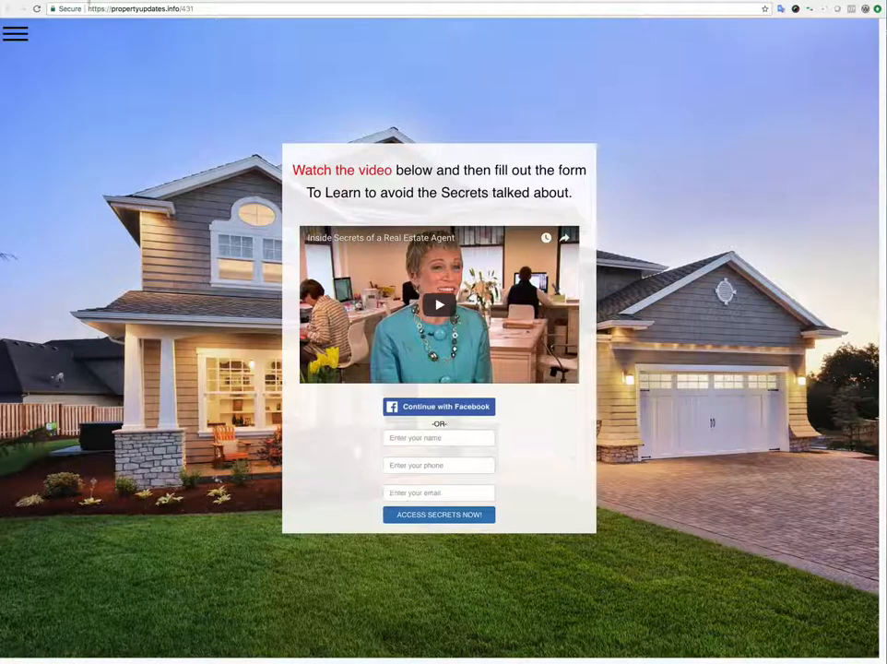
{"action": "left_click", "coordinate": [35, 8]}
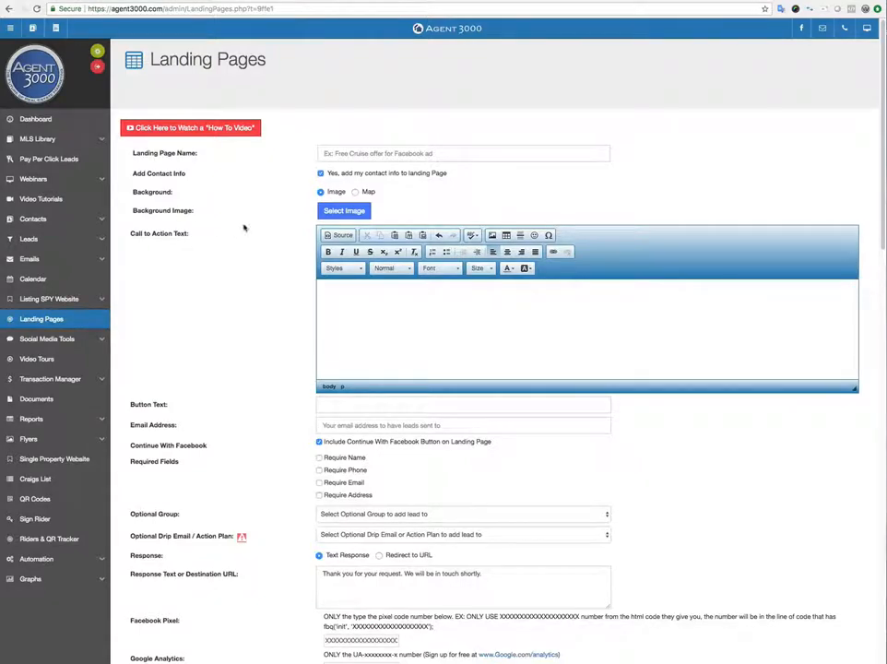
Scroll through the Landing Pages editor showing the empty new landing page form.
{"action": "scroll", "coordinate": [242, 225], "scroll_direction": "down", "scroll_amount": 2}
{"action": "scroll", "coordinate": [242, 225], "scroll_direction": "up", "scroll_amount": 2}
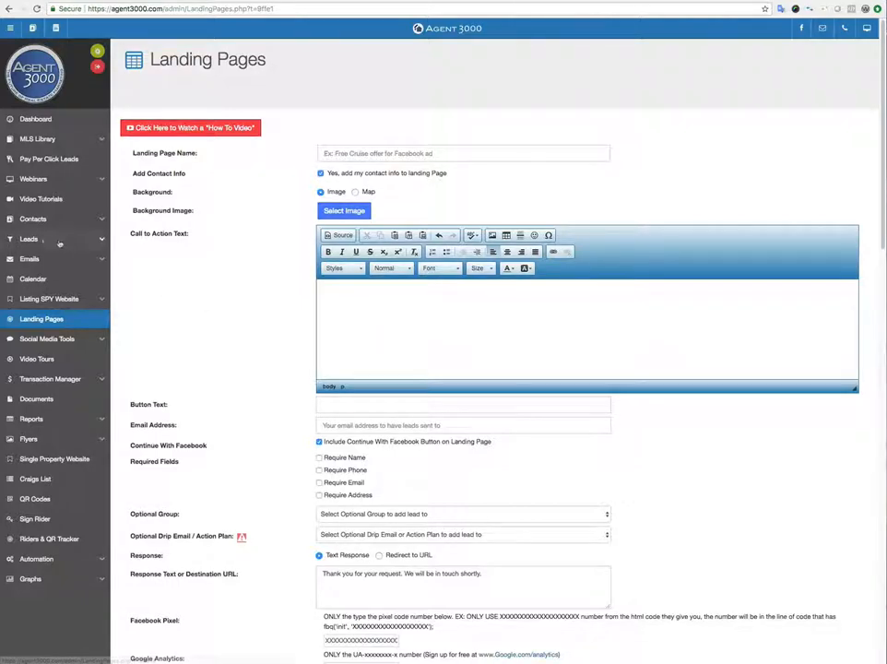
Open the Landing Page Leads list of two leads and view one lead's Facebook profile.
{"action": "left_click", "coordinate": [37, 241]}
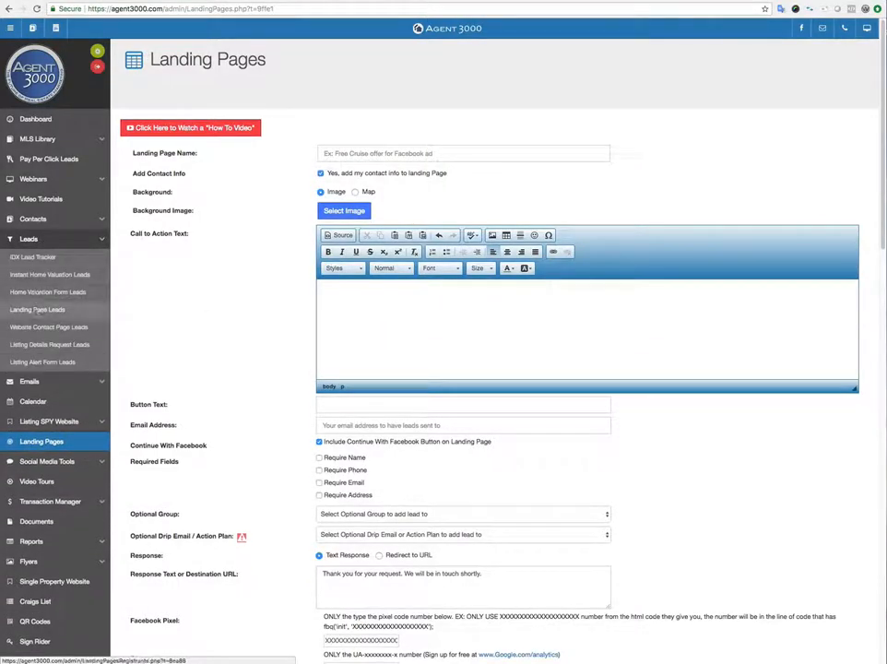
{"action": "left_click", "coordinate": [40, 310]}
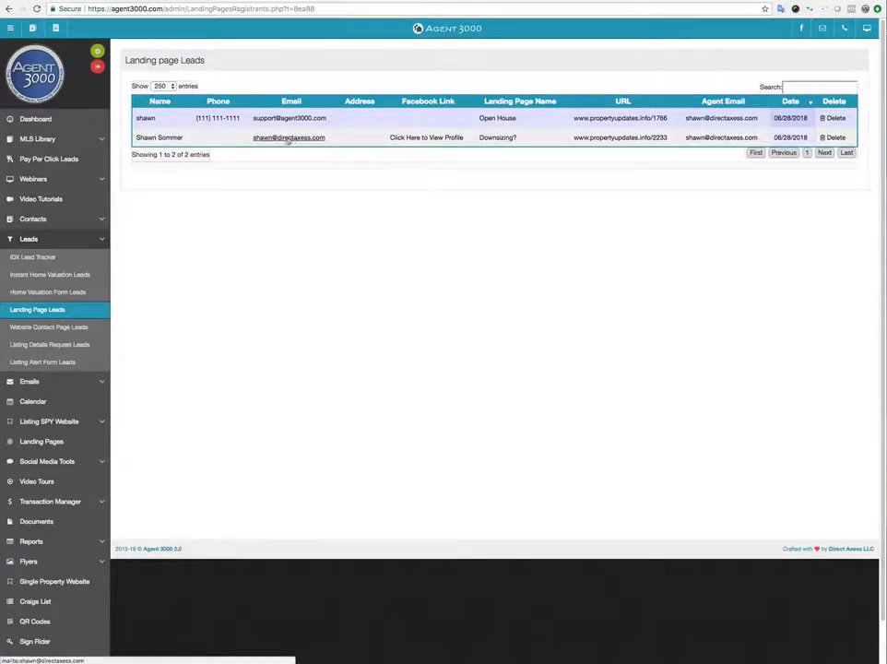
{"action": "left_click", "coordinate": [432, 138]}
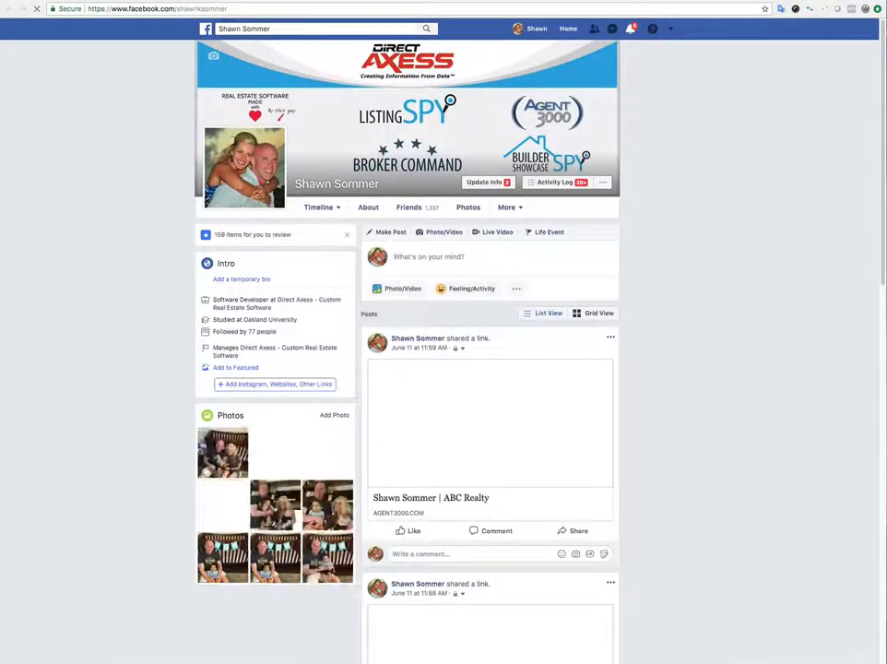
Return from the lead's Facebook profile to the Landing page Leads list.
{"action": "left_click", "coordinate": [103, 0]}
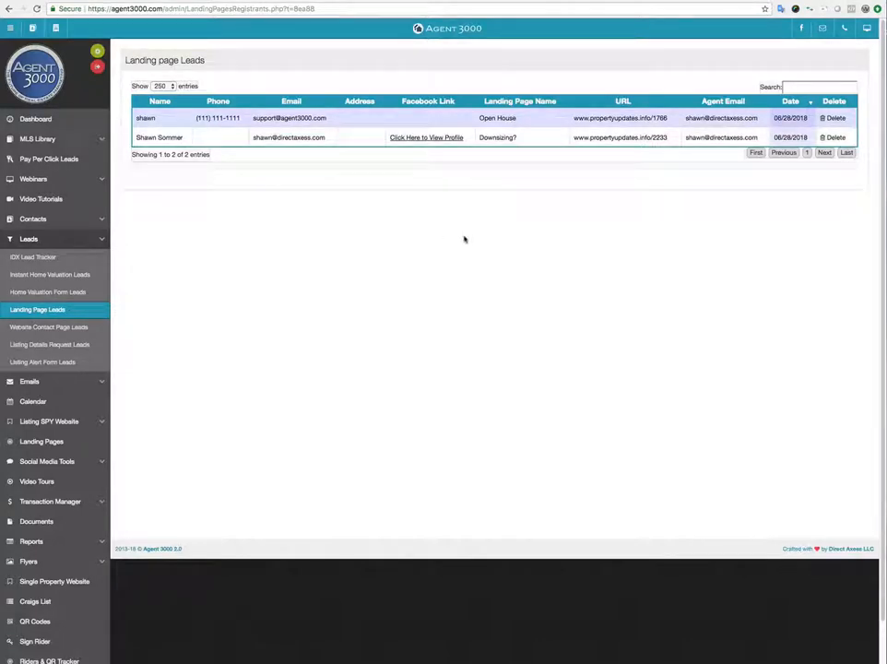
Go to the Landing Pages editor with its blank form and list of existing pages.
{"action": "scroll", "coordinate": [455, 234], "scroll_direction": "down", "scroll_amount": 1}
{"action": "scroll", "coordinate": [456, 234], "scroll_direction": "down", "scroll_amount": 2}
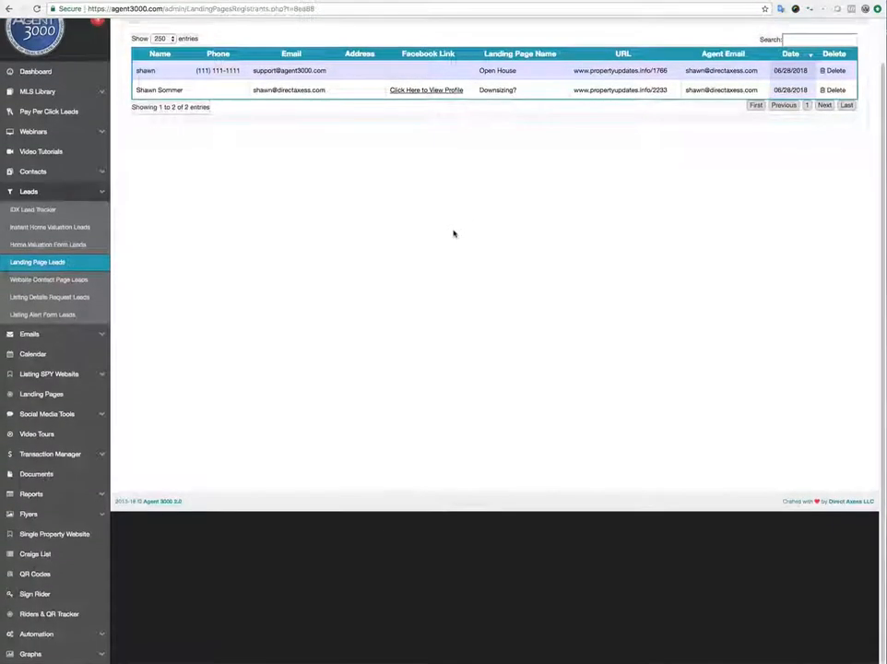
{"action": "left_click", "coordinate": [40, 398]}
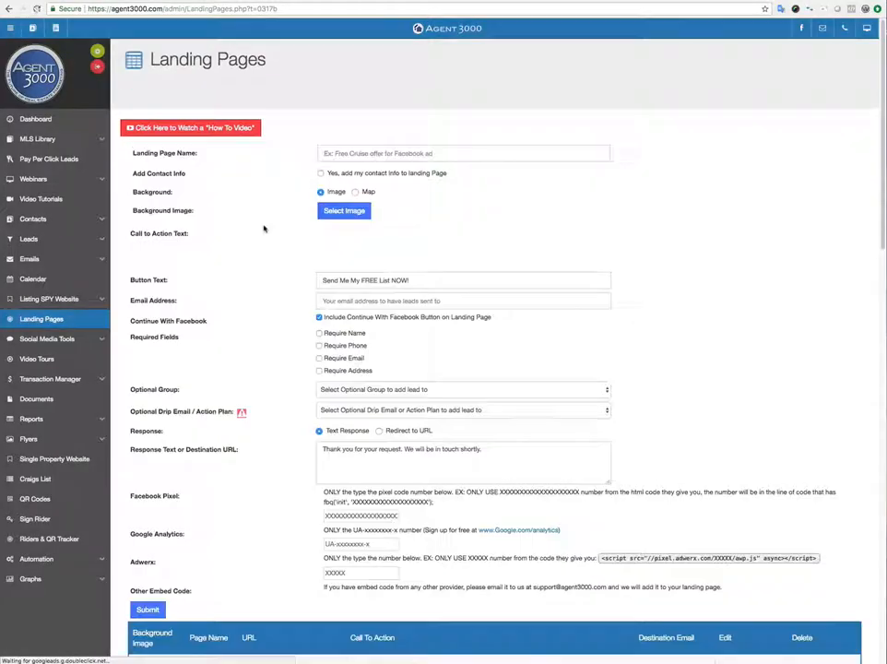
{"action": "scroll", "coordinate": [264, 228], "scroll_direction": "down", "scroll_amount": 10}
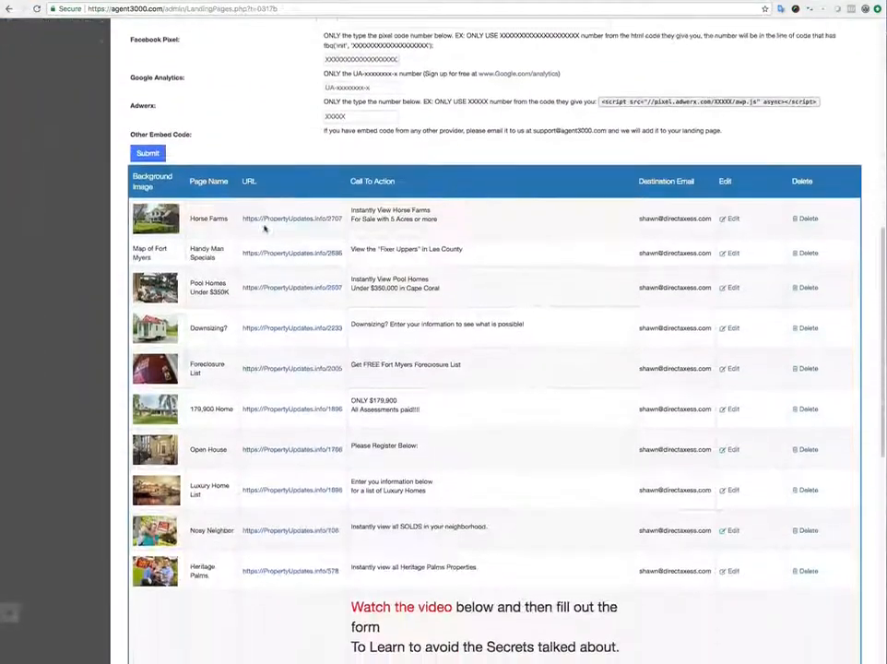
{"action": "scroll", "coordinate": [264, 228], "scroll_direction": "up", "scroll_amount": 10}
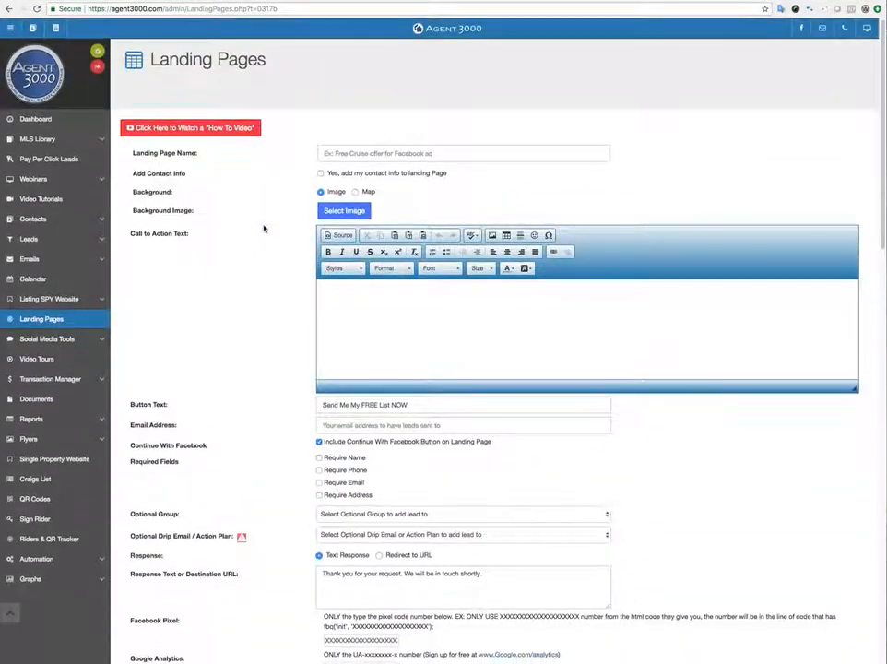